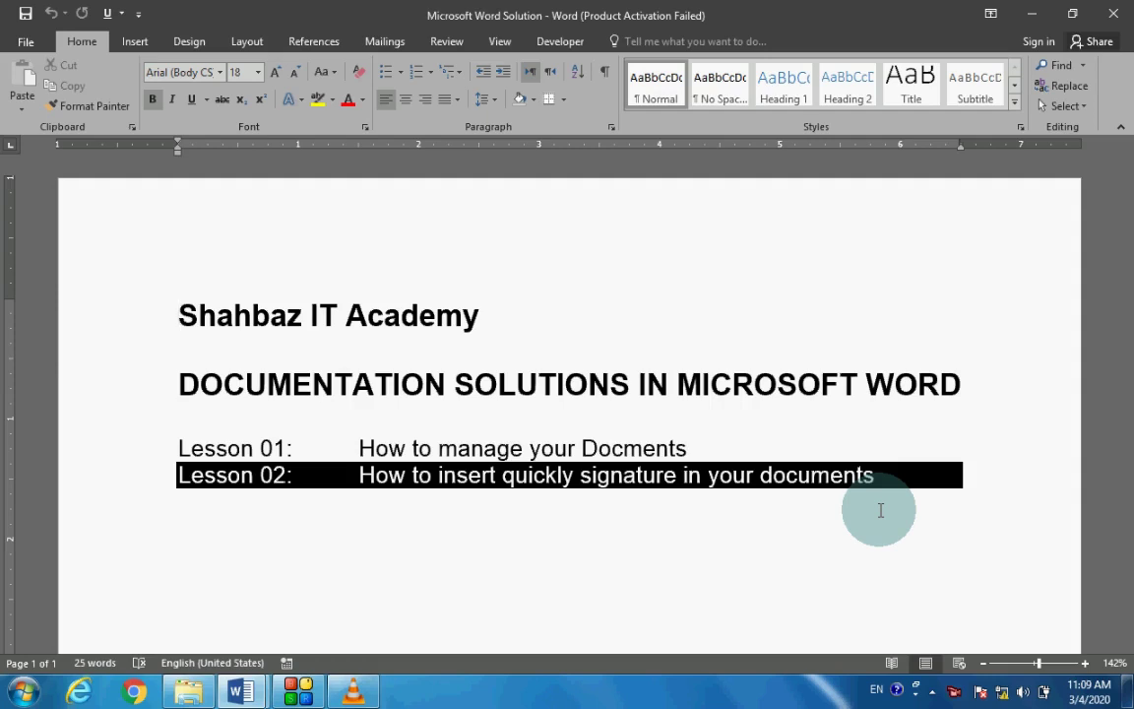
# Step: Switch from the lesson list to the Lesson 02 Practice File document
pyautogui.scroll(-2, 853, 562)
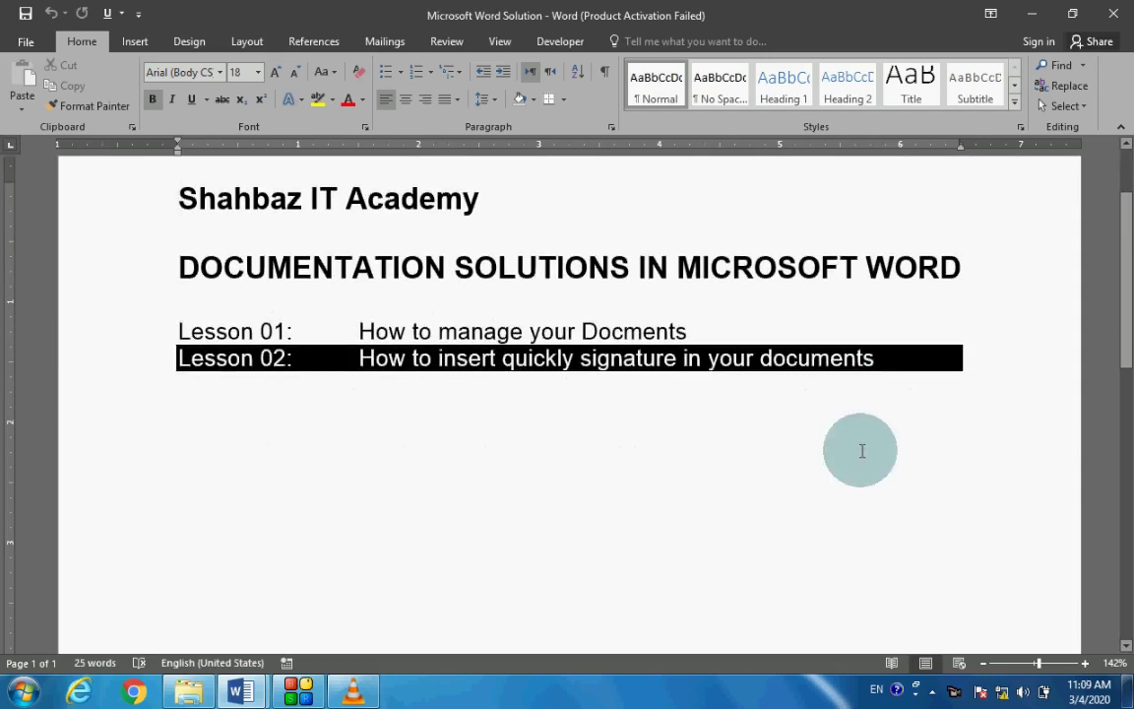
pyautogui.click(98, 362)
pyautogui.hotkey('alt', 'Tab')
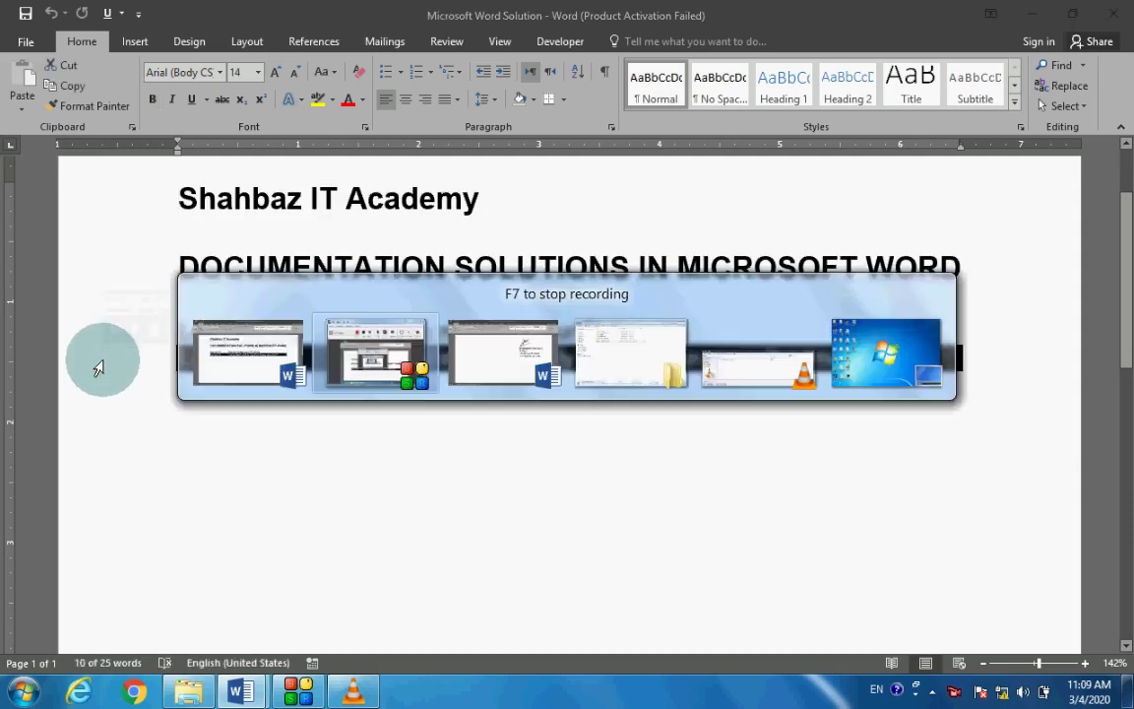
pyautogui.hotkey('alt', 'Tab')
# Step: Examine the practice letter from its reference and addressee lines to the signature block at the end
pyautogui.scroll(6, 335, 342)
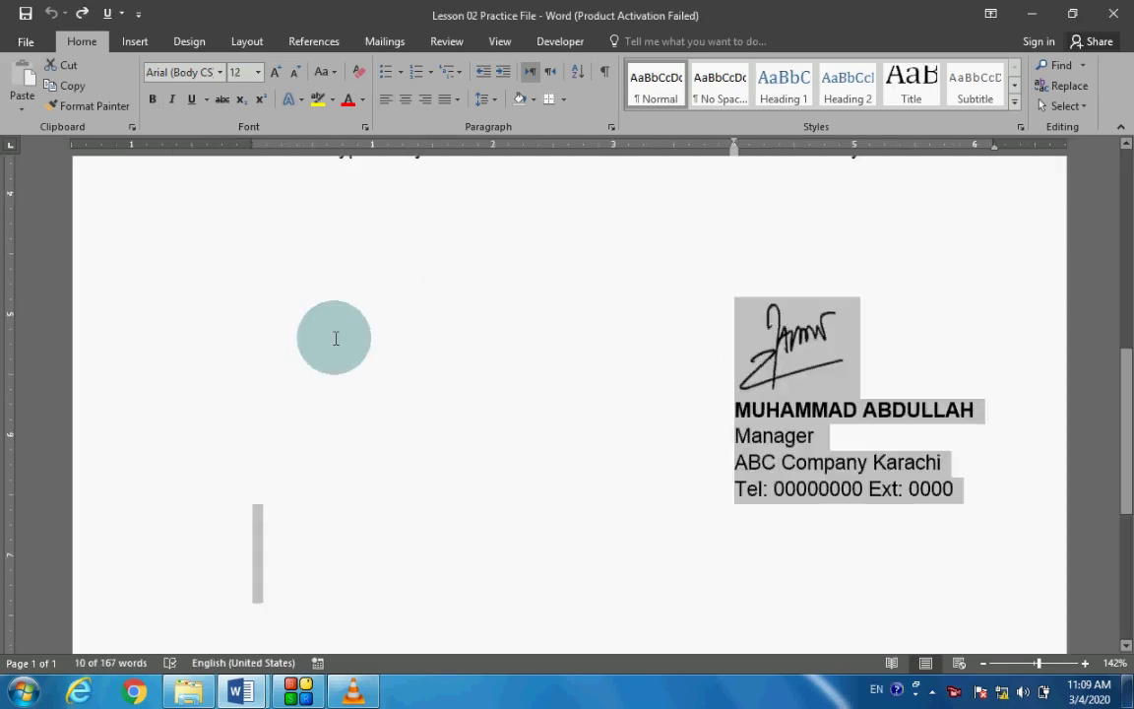
pyautogui.scroll(5, 358, 352)
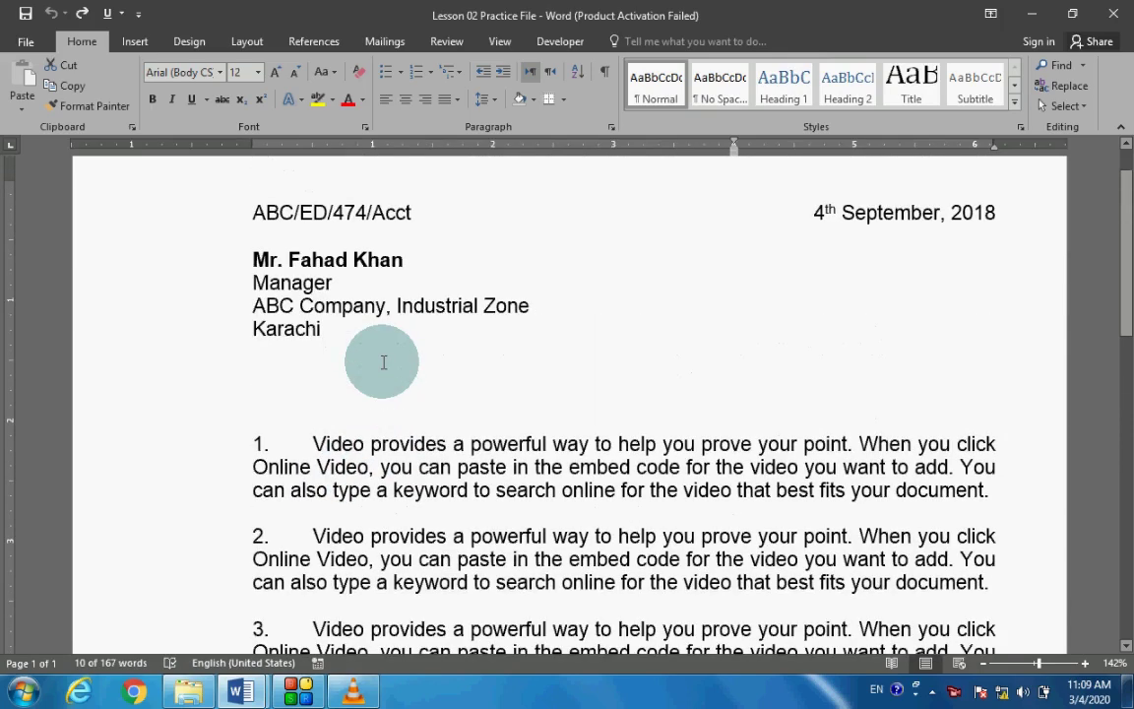
pyautogui.scroll(-4, 384, 362)
pyautogui.scroll(-2, 384, 363)
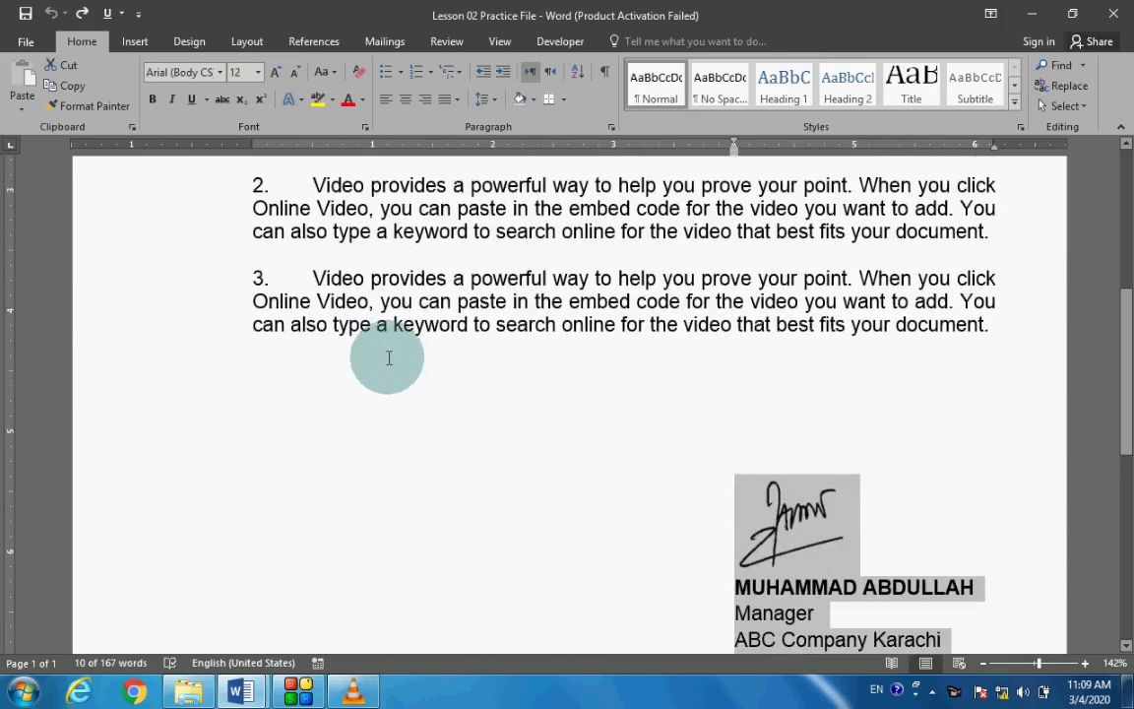
pyautogui.scroll(-2, 434, 369)
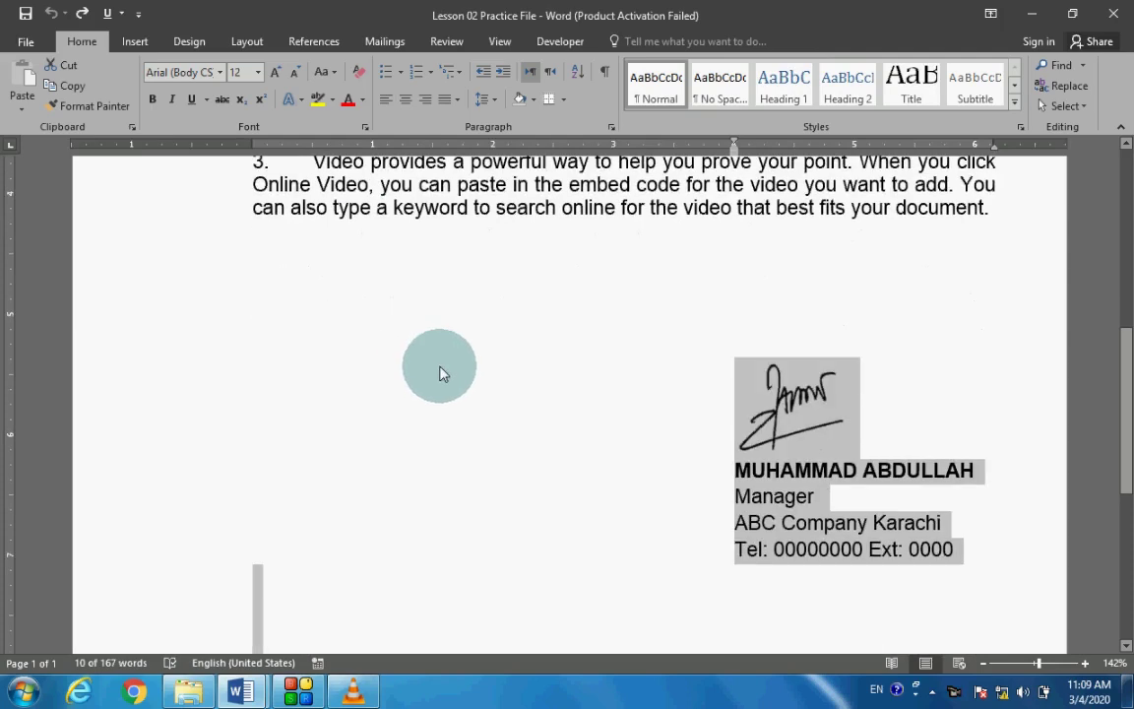
pyautogui.click(716, 440)
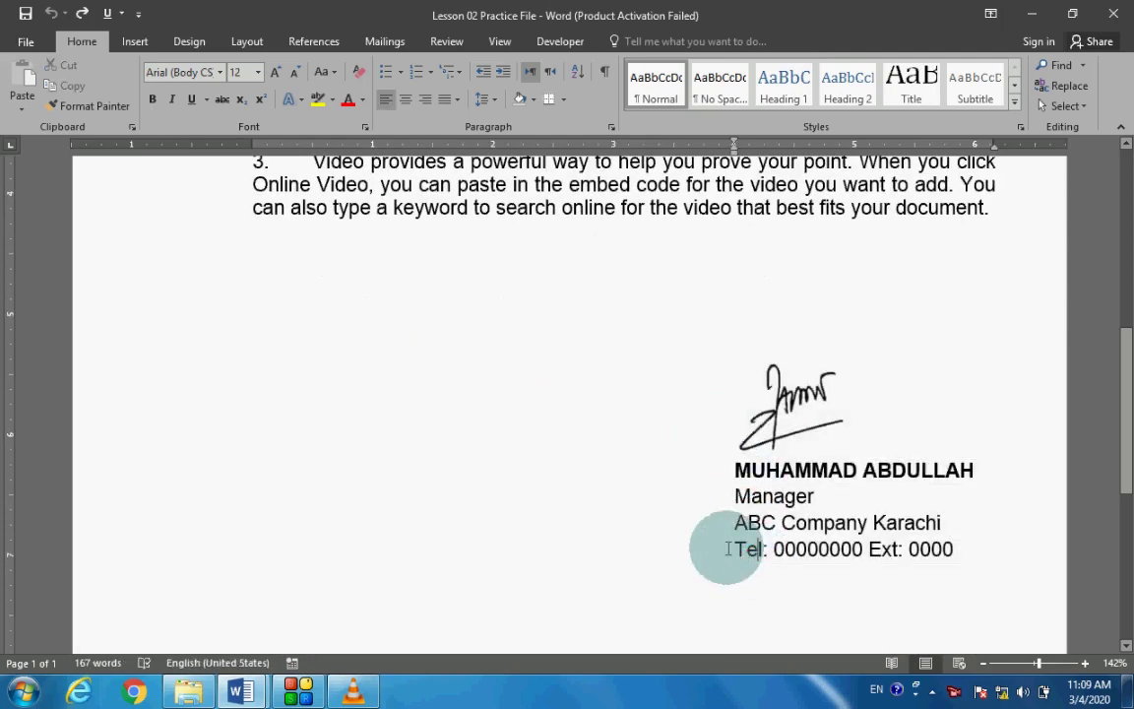
pyautogui.scroll(-3, 717, 534)
pyautogui.scroll(3, 722, 541)
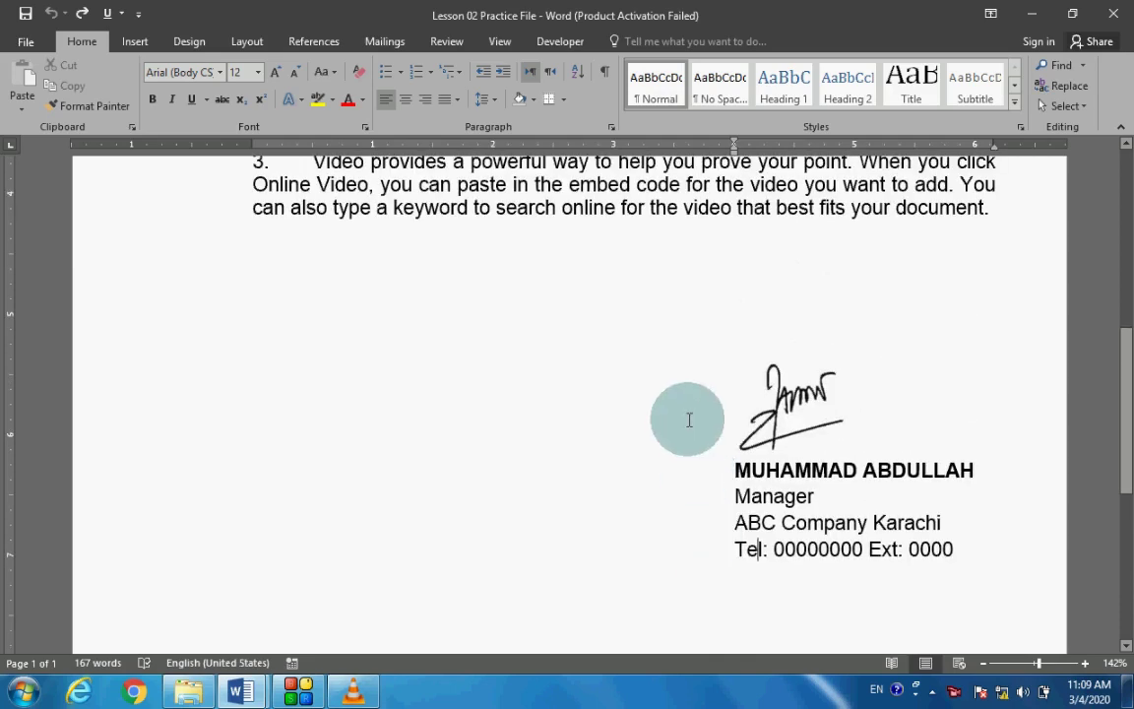
pyautogui.scroll(-2, 690, 419)
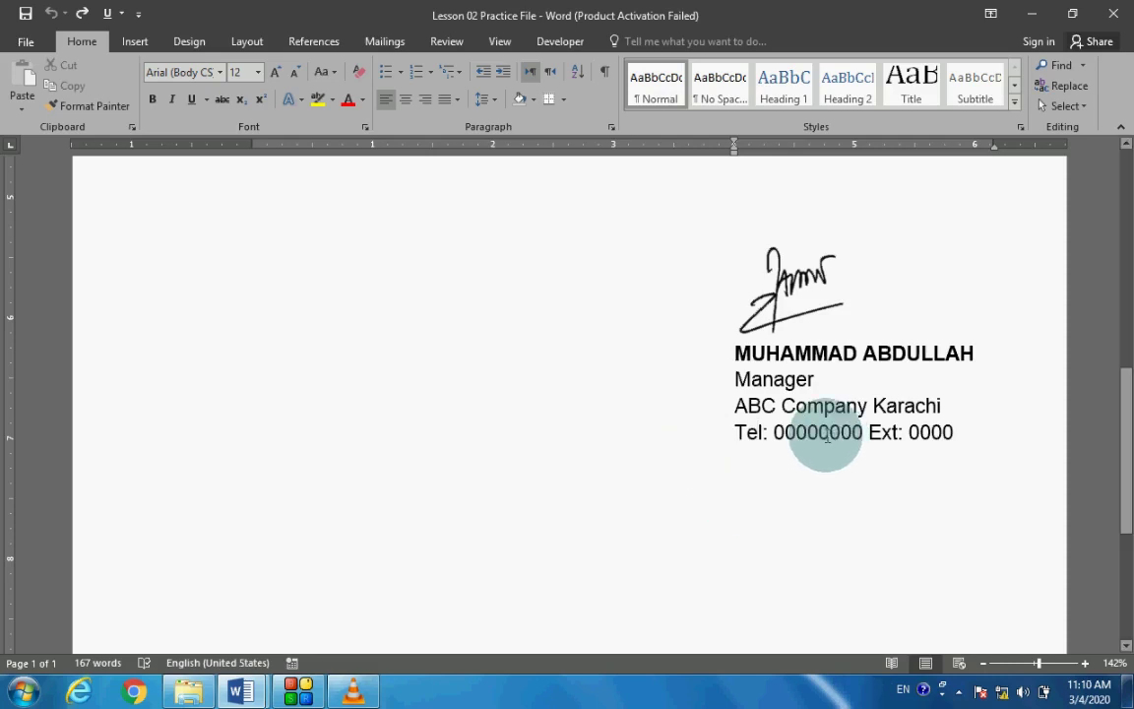
pyautogui.scroll(-3, 700, 455)
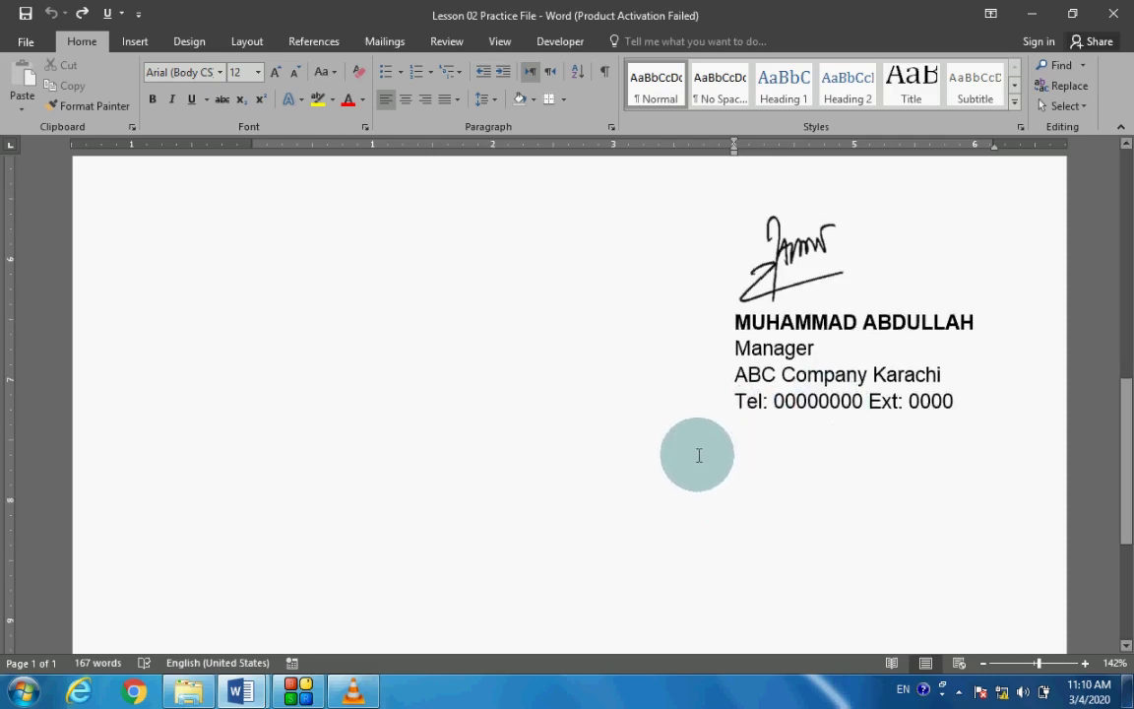
# Step: Insert a second signature block below the existing one by expanding the saved shorthand "sg"
pyautogui.click(698, 446)
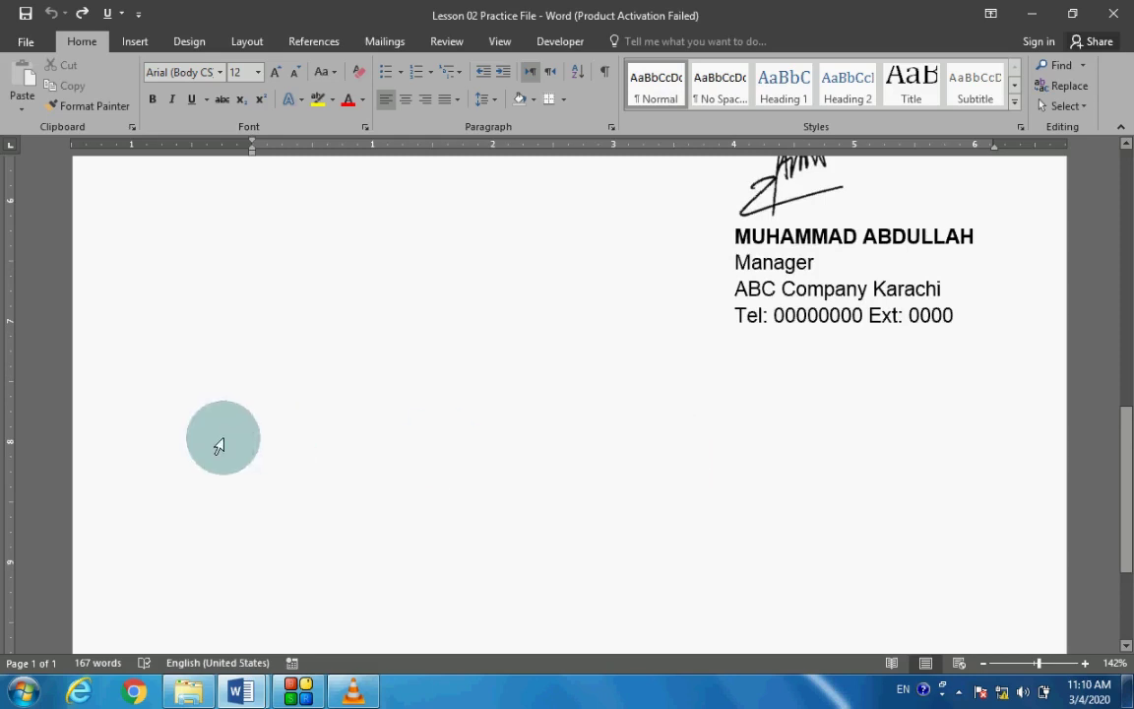
pyautogui.write('sg')
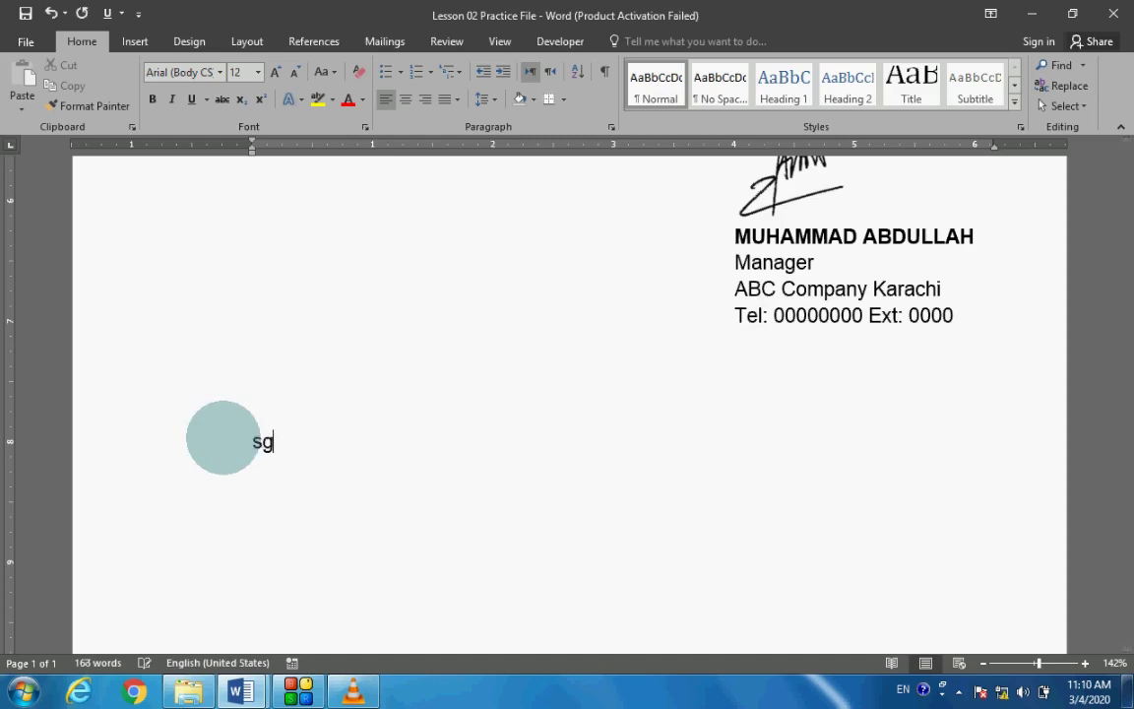
pyautogui.press('F3')
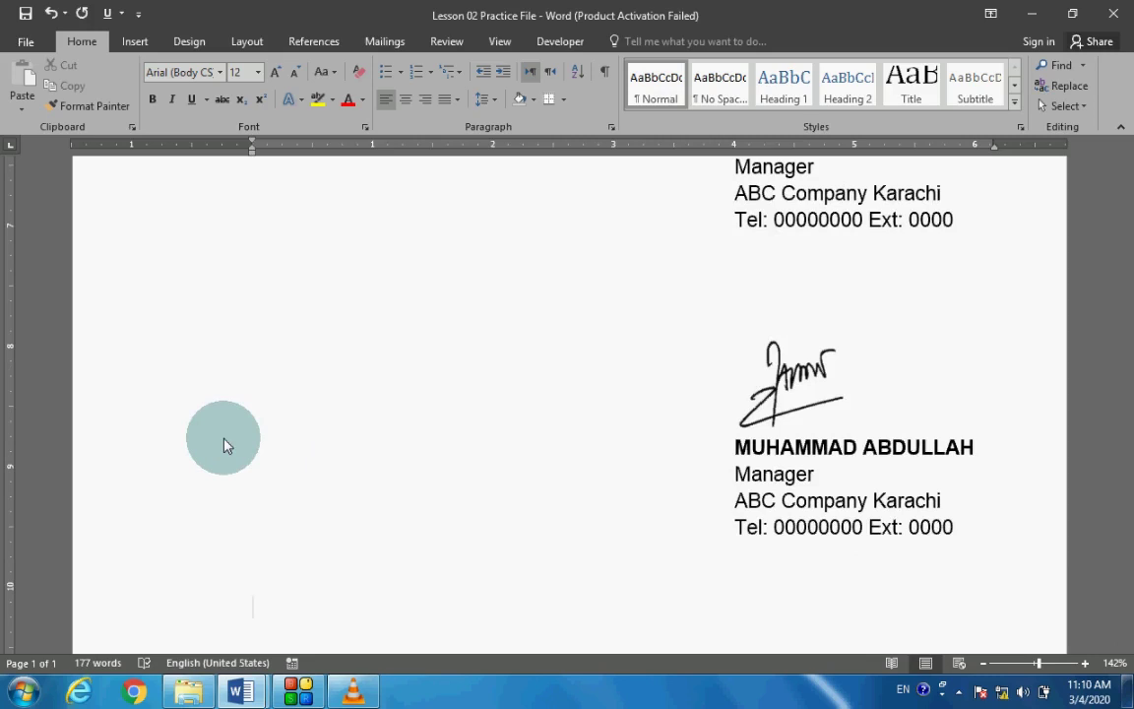
# Step: Create a blank document and insert the signature block in it by expanding the shorthand "sg"
pyautogui.hotkey('ctrl', 'n')
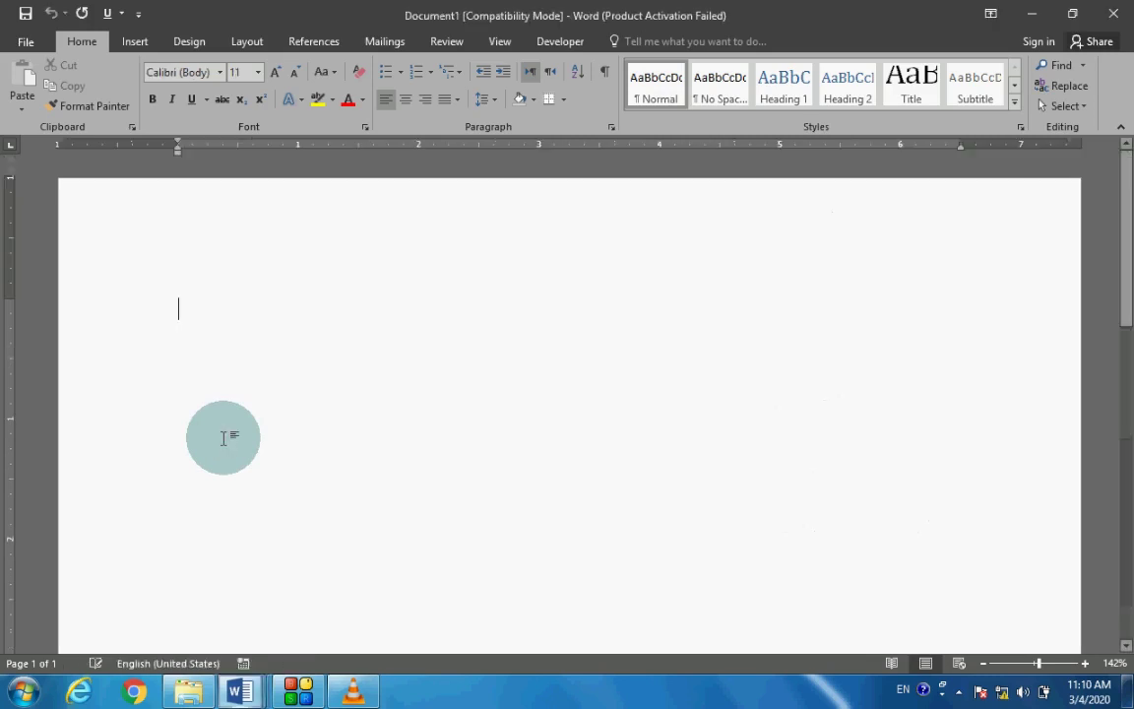
pyautogui.write('sg')
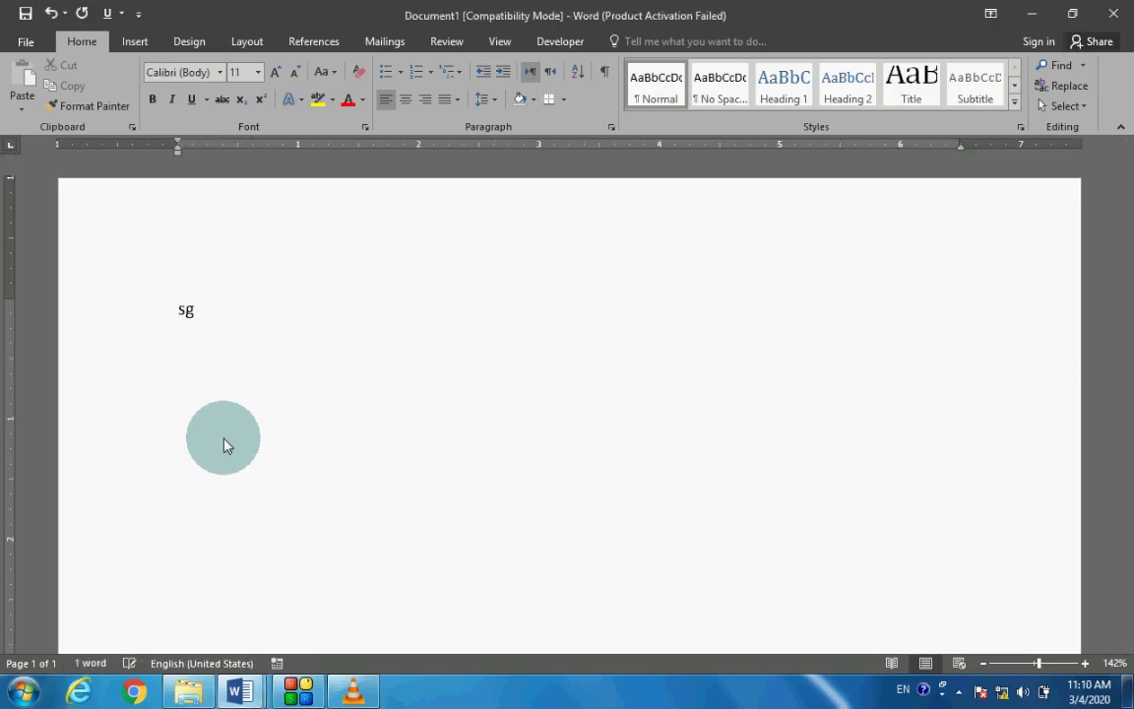
pyautogui.press('F3')
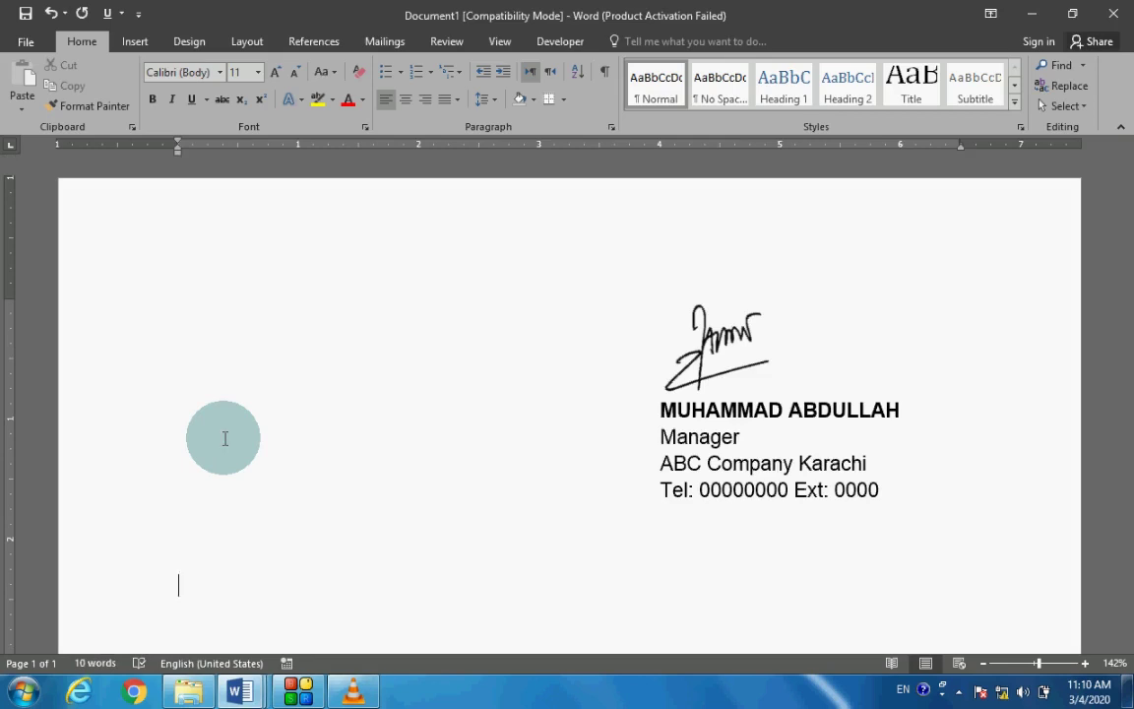
# Step: Close the new document and undo the second signature block's insertion in the practice file
pyautogui.hotkey('ctrl', 'w')
pyautogui.press('Return')
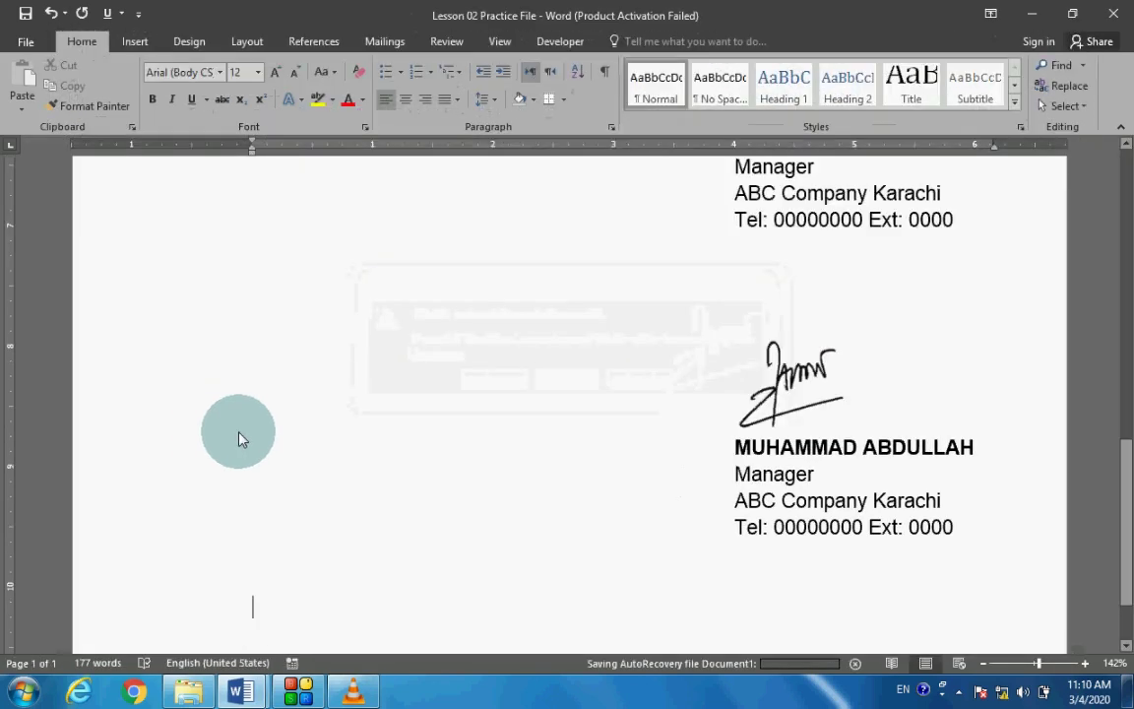
pyautogui.hotkey('ctrl', 'z')
pyautogui.hotkey('ctrl', 'z')
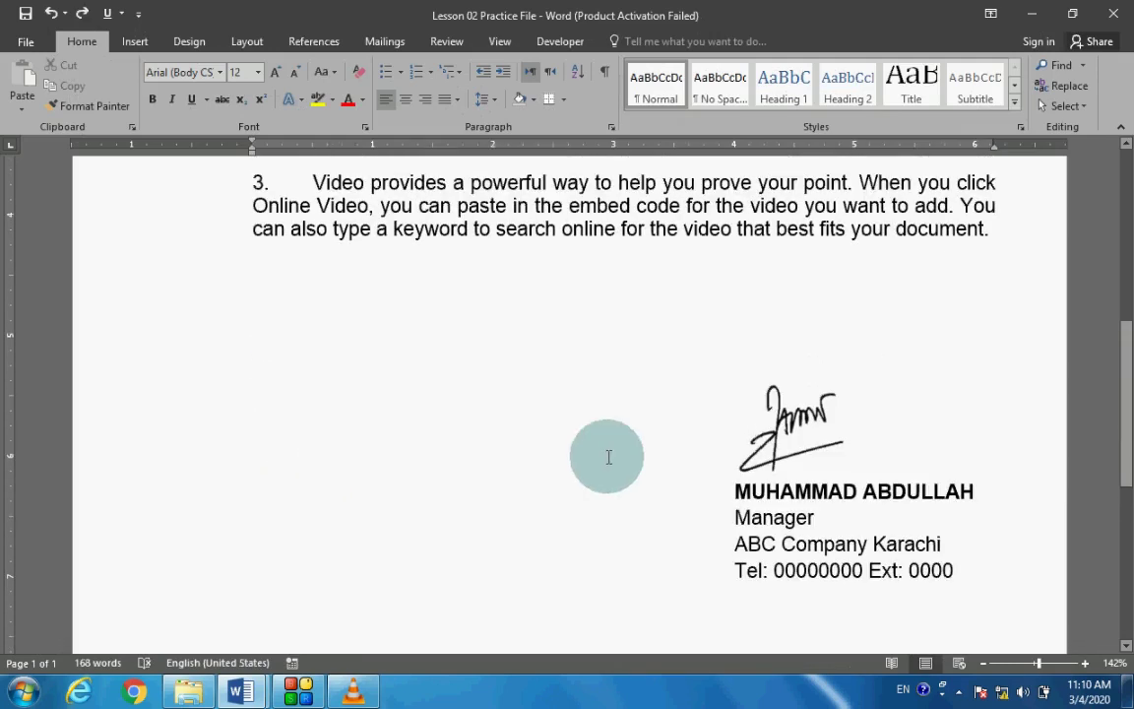
# Step: Select the signature image with its name, title and contact lines, and open the AutoCorrect options from the proofing settings
pyautogui.scroll(-2, 713, 475)
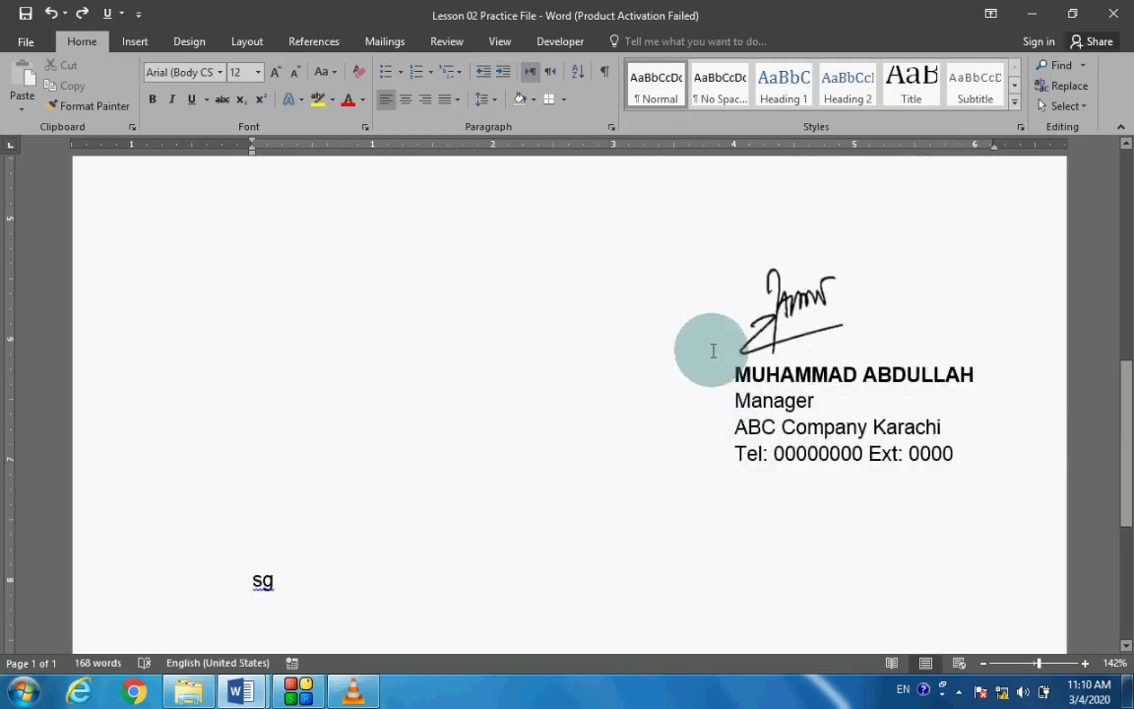
pyautogui.moveTo(717, 345)
pyautogui.mouseDown()
pyautogui.moveTo(719, 426)
pyautogui.moveTo(696, 398)
pyautogui.moveTo(590, 377)
pyautogui.moveTo(581, 364)
pyautogui.mouseUp()
pyautogui.scroll(-2, 718, 423)
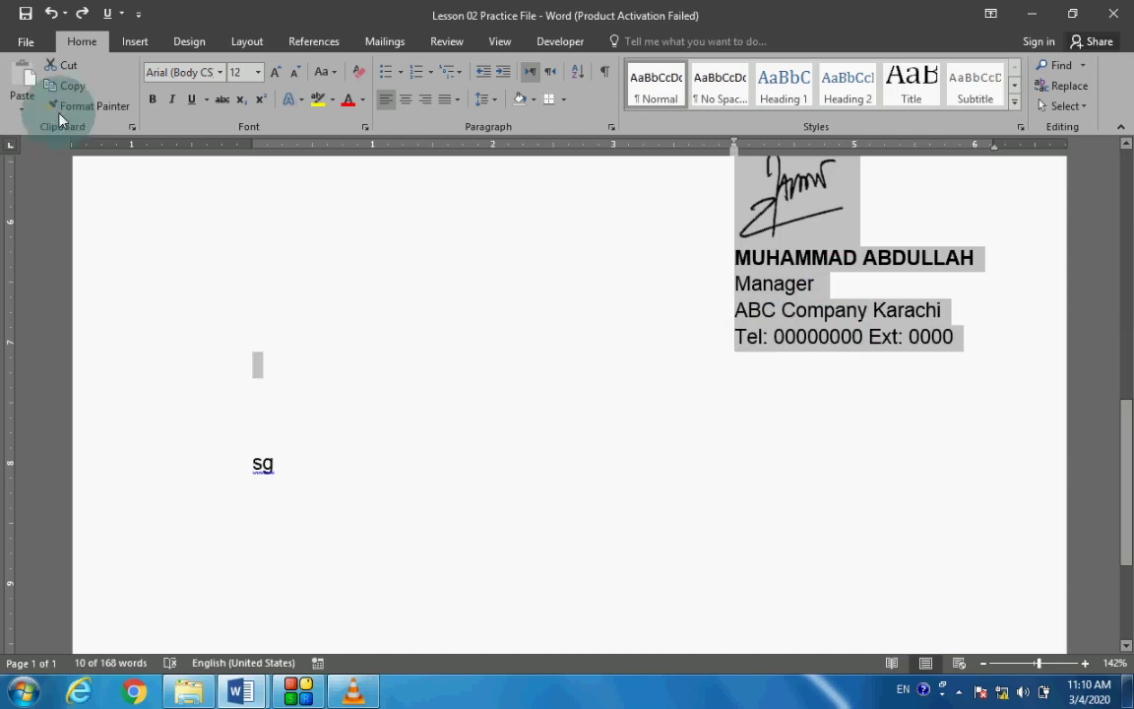
pyautogui.click(16, 44)
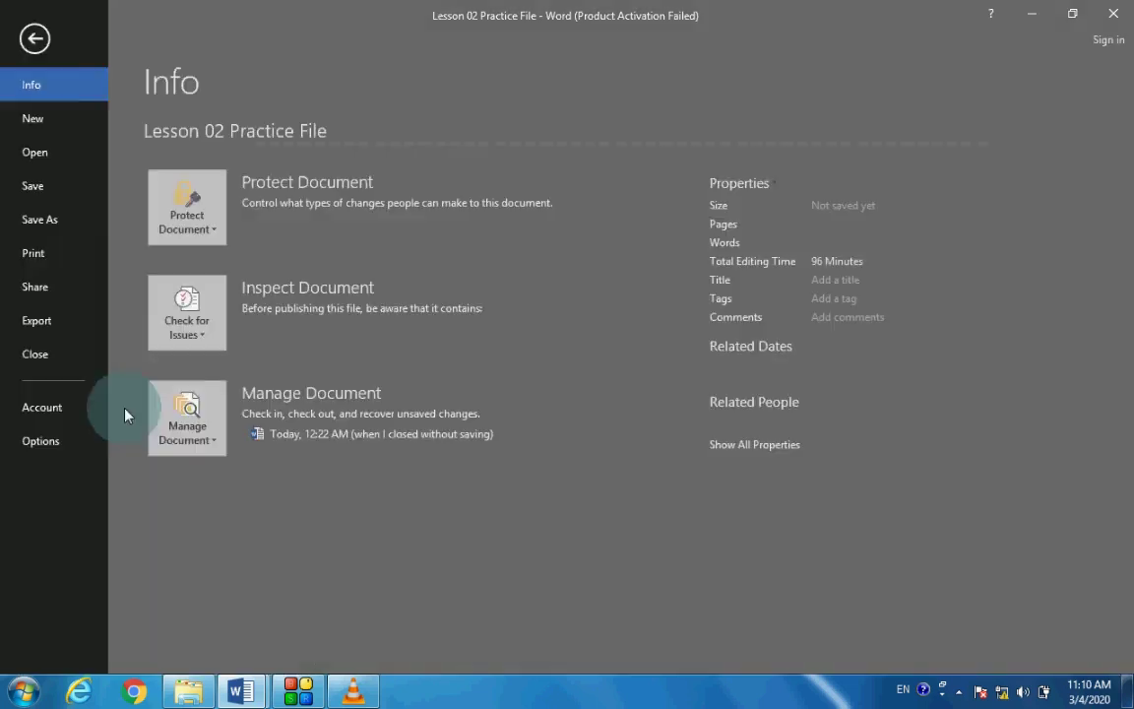
pyautogui.click(34, 448)
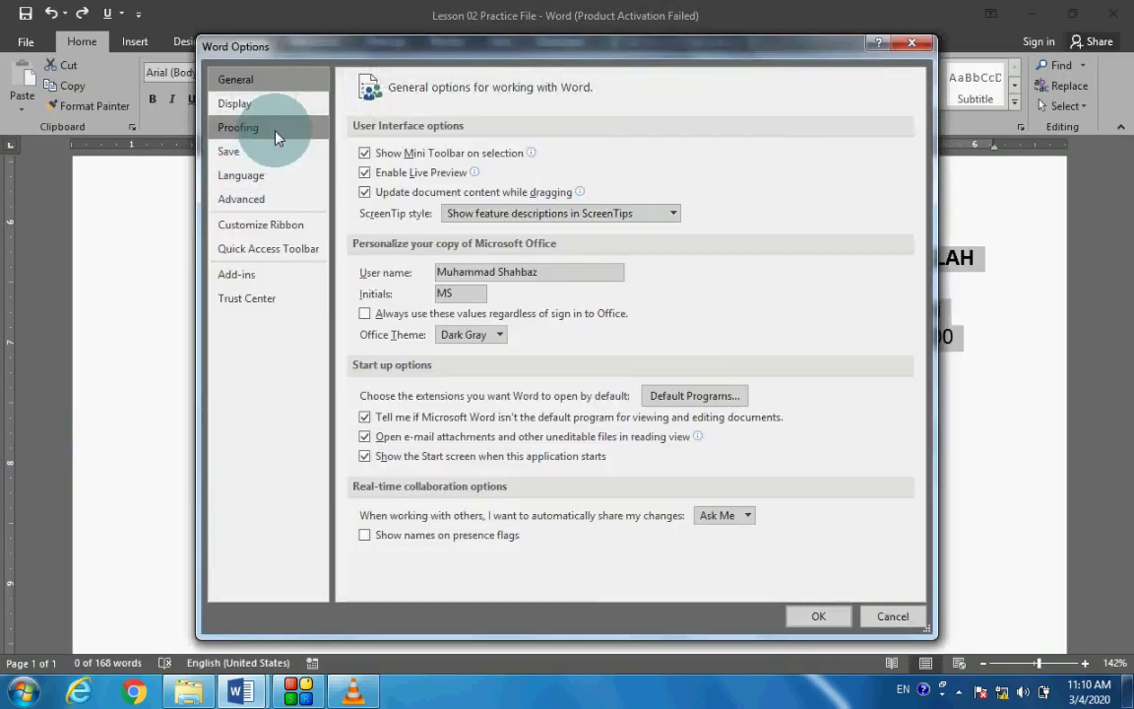
pyautogui.click(272, 134)
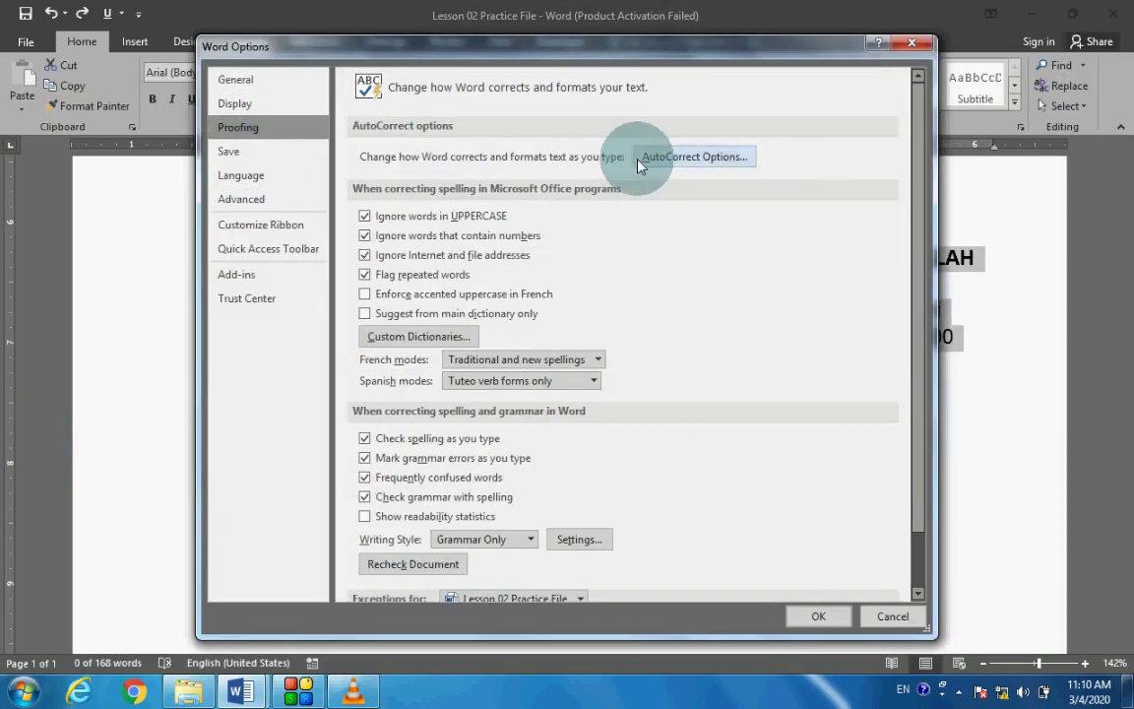
pyautogui.click(692, 159)
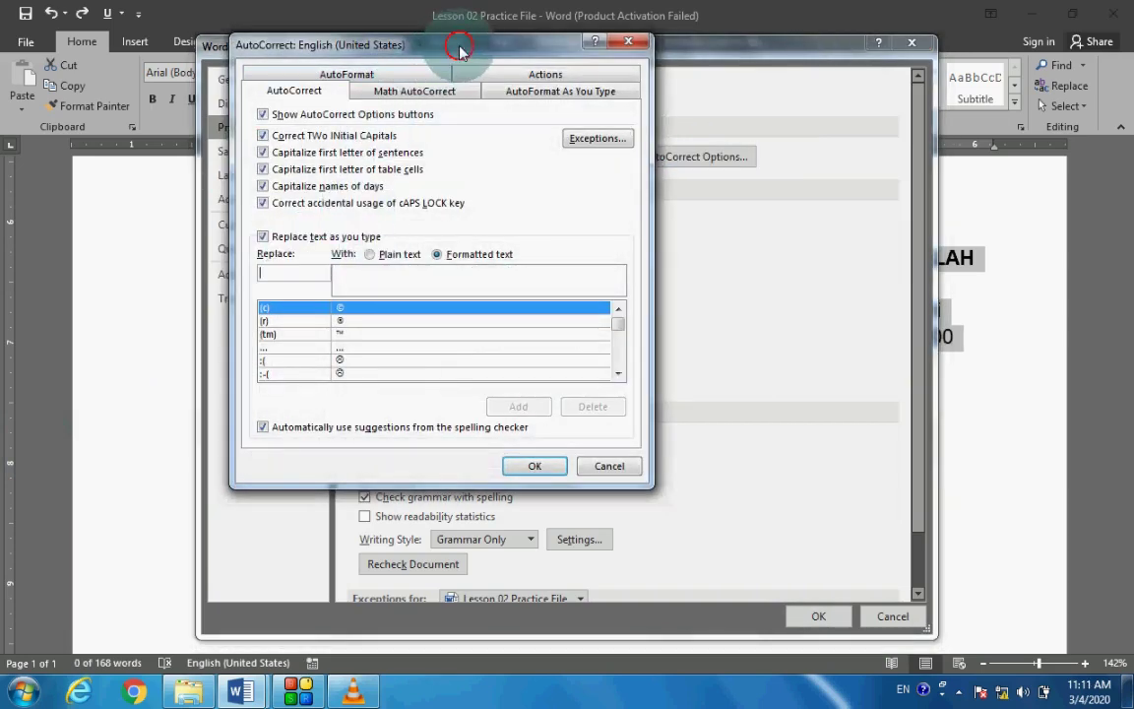
pyautogui.moveTo(423, 45); pyautogui.dragTo(493, 61)
pyautogui.click(373, 287)
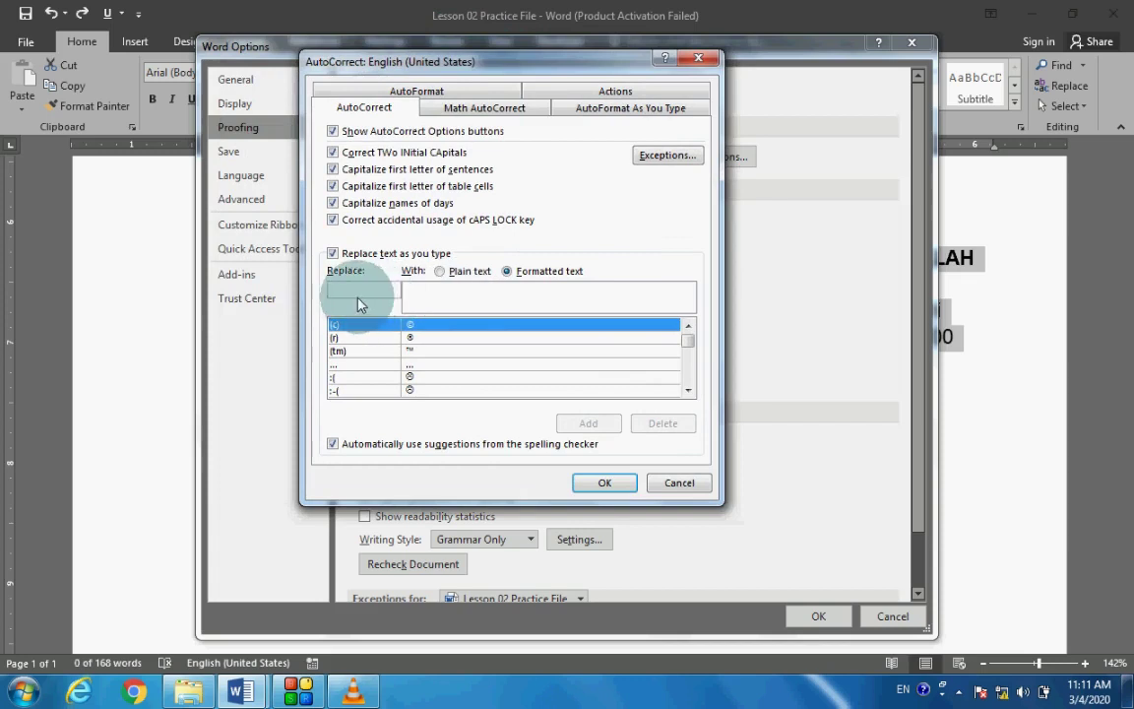
pyautogui.click(367, 291)
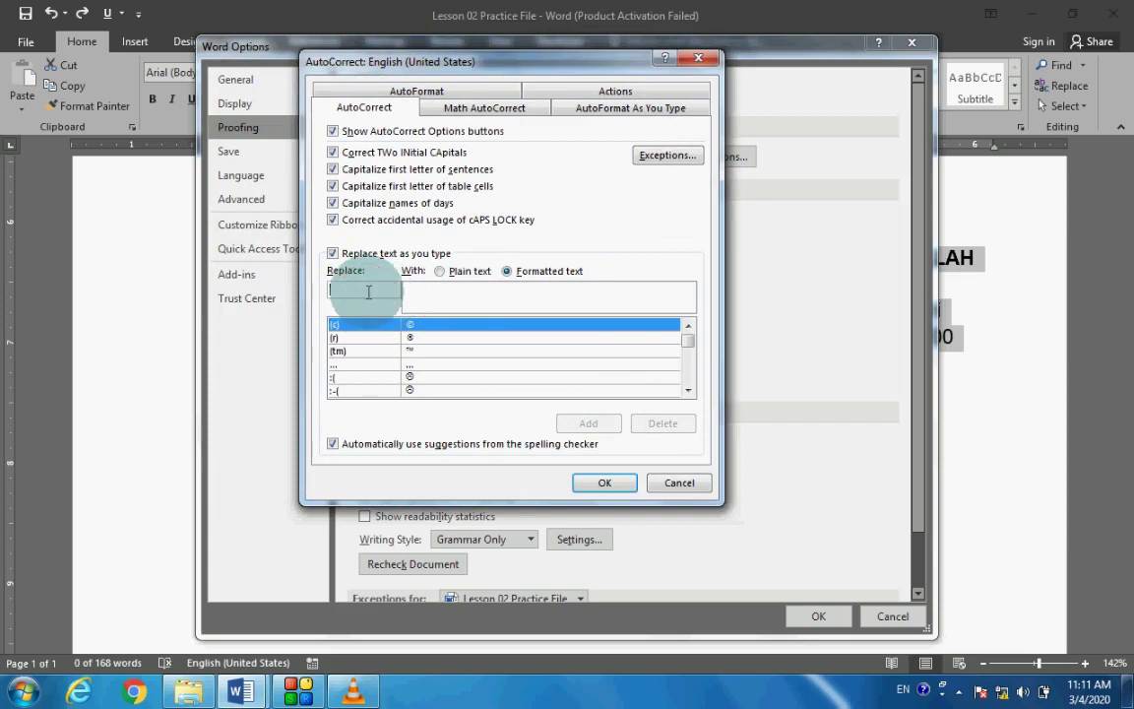
pyautogui.write('sign')
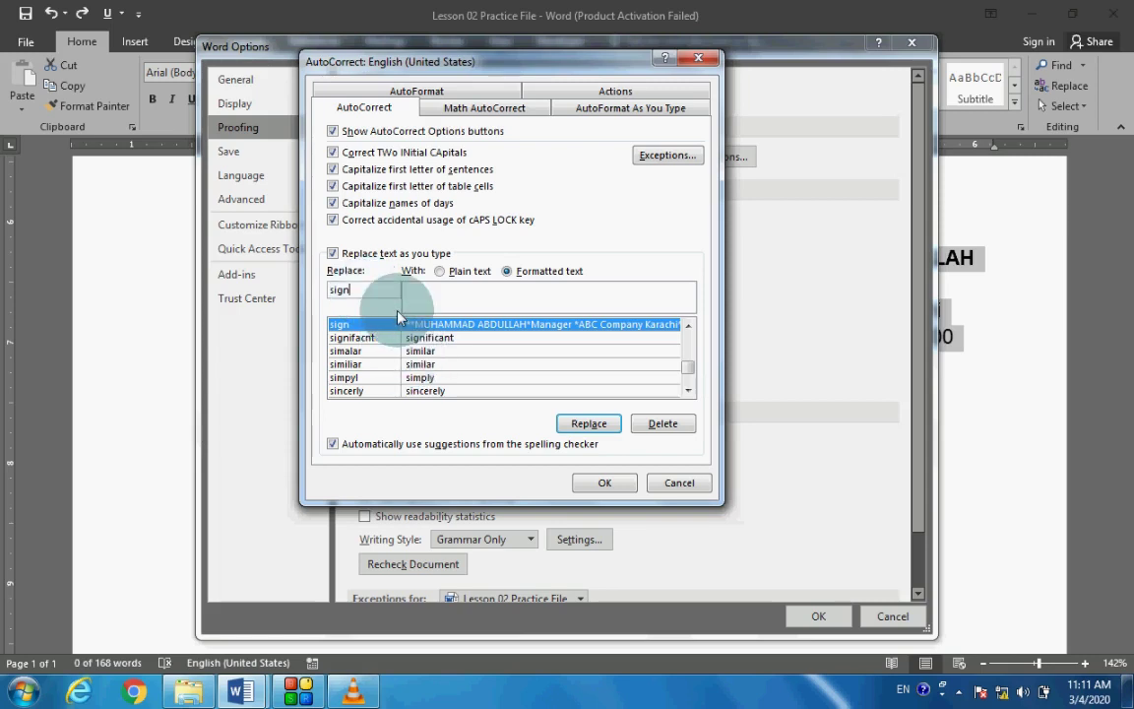
pyautogui.press('BackSpace')
pyautogui.press('BackSpace')
pyautogui.press('BackSpace')
pyautogui.press('BackSpace')
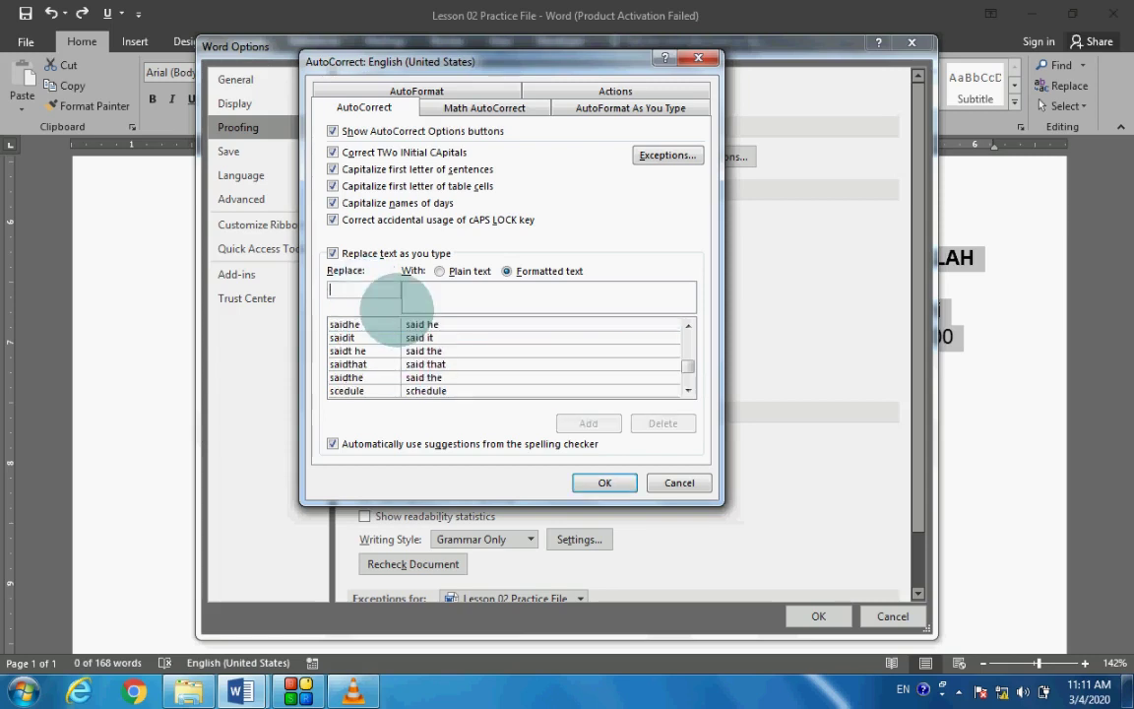
# Step: Add an AutoCorrect entry replacing "ssg" with the selected signature block as formatted text, and accept the options
pyautogui.write('ssg')
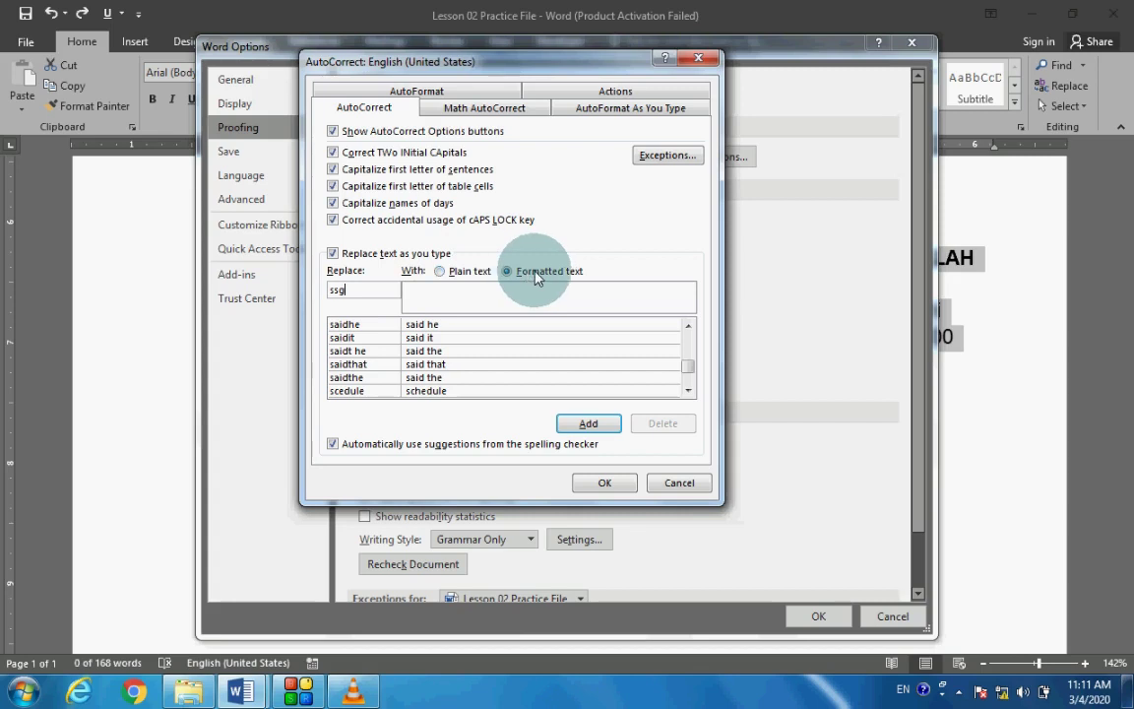
pyautogui.click(458, 271)
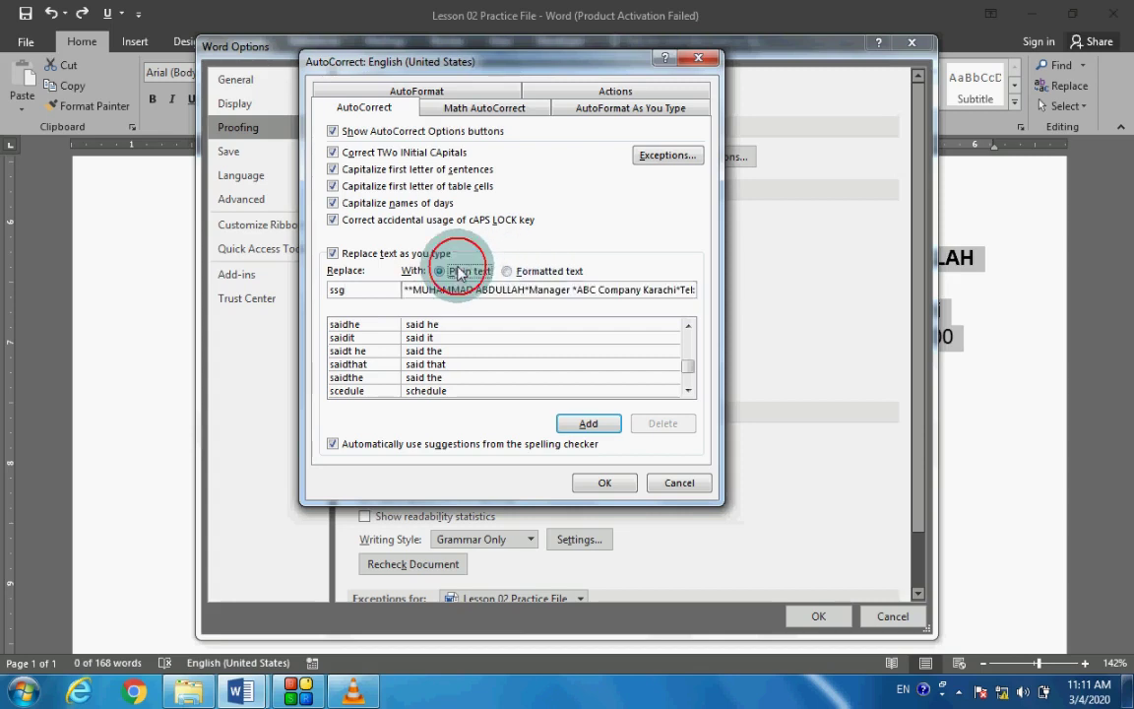
pyautogui.click(544, 278)
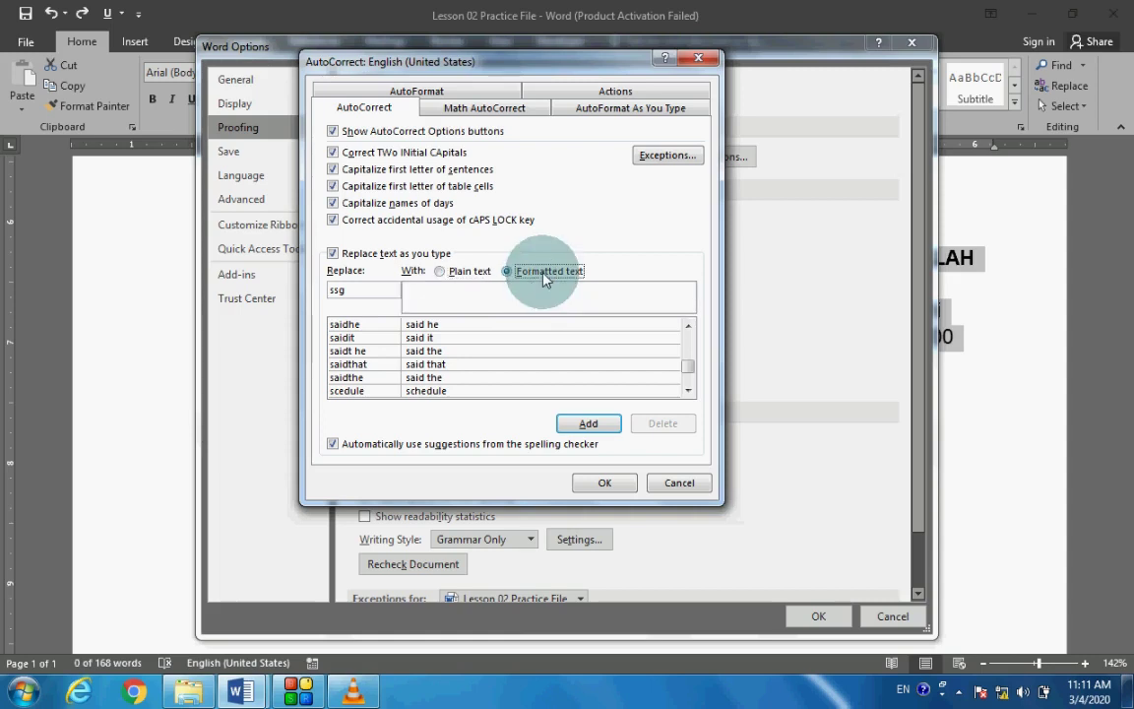
pyautogui.click(591, 428)
pyautogui.click(588, 423)
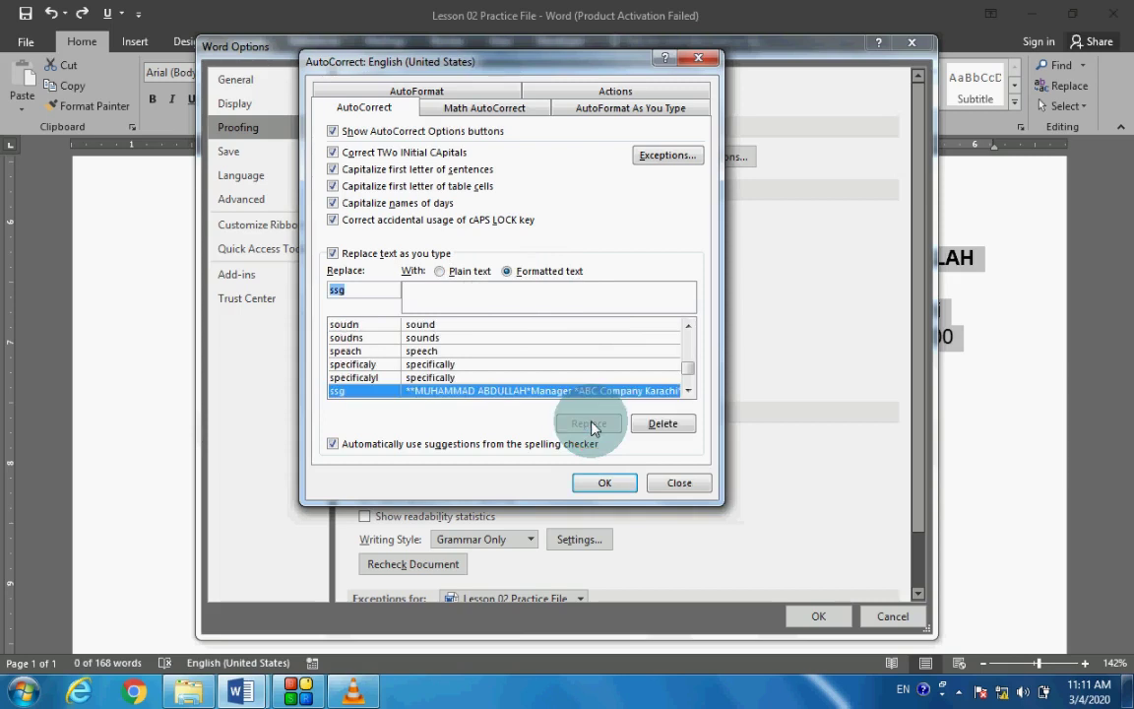
pyautogui.scroll(-2, 481, 380)
pyautogui.scroll(2, 482, 380)
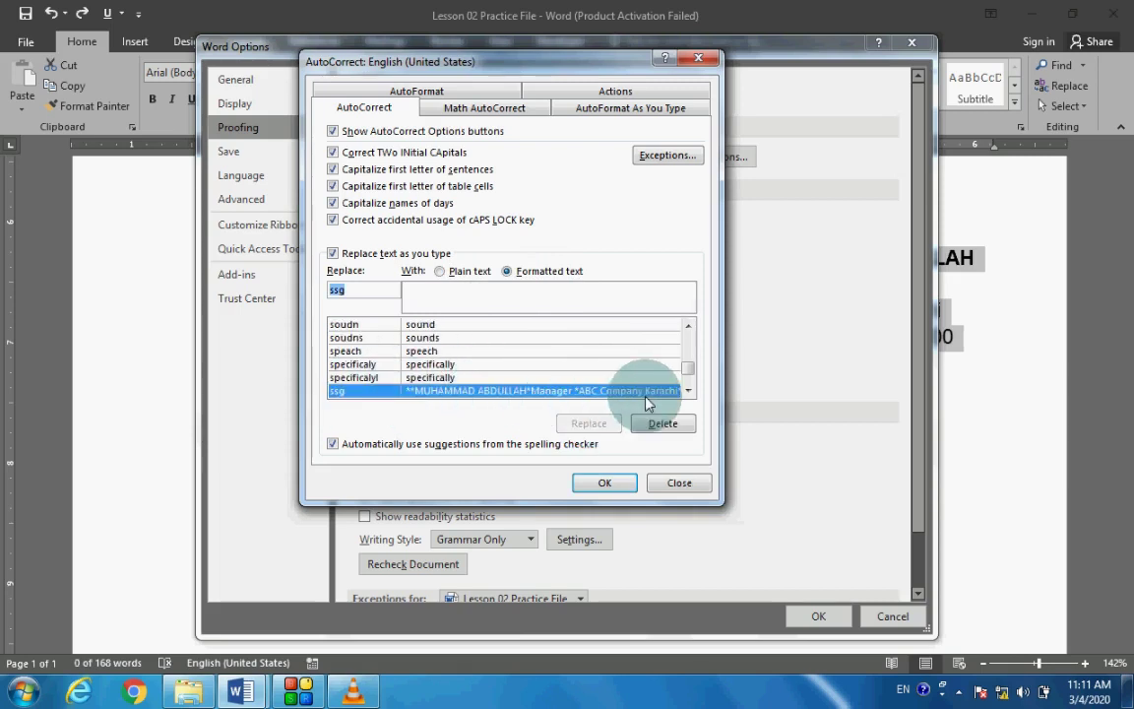
pyautogui.click(605, 482)
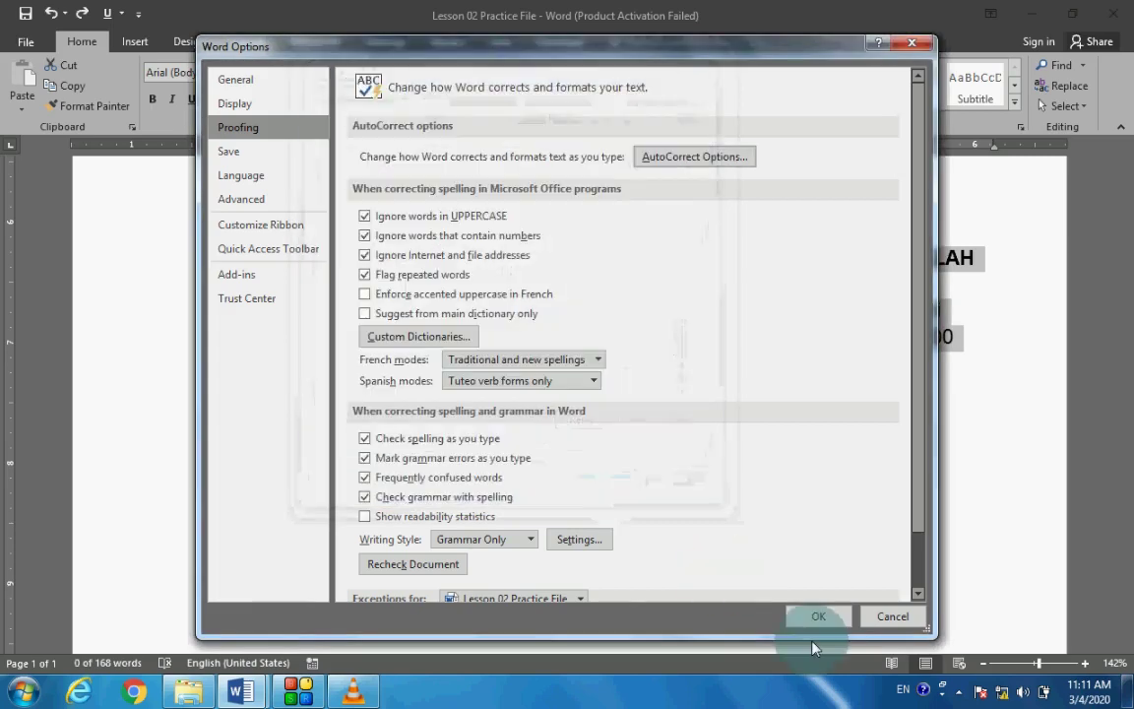
pyautogui.click(817, 618)
pyautogui.click(628, 455)
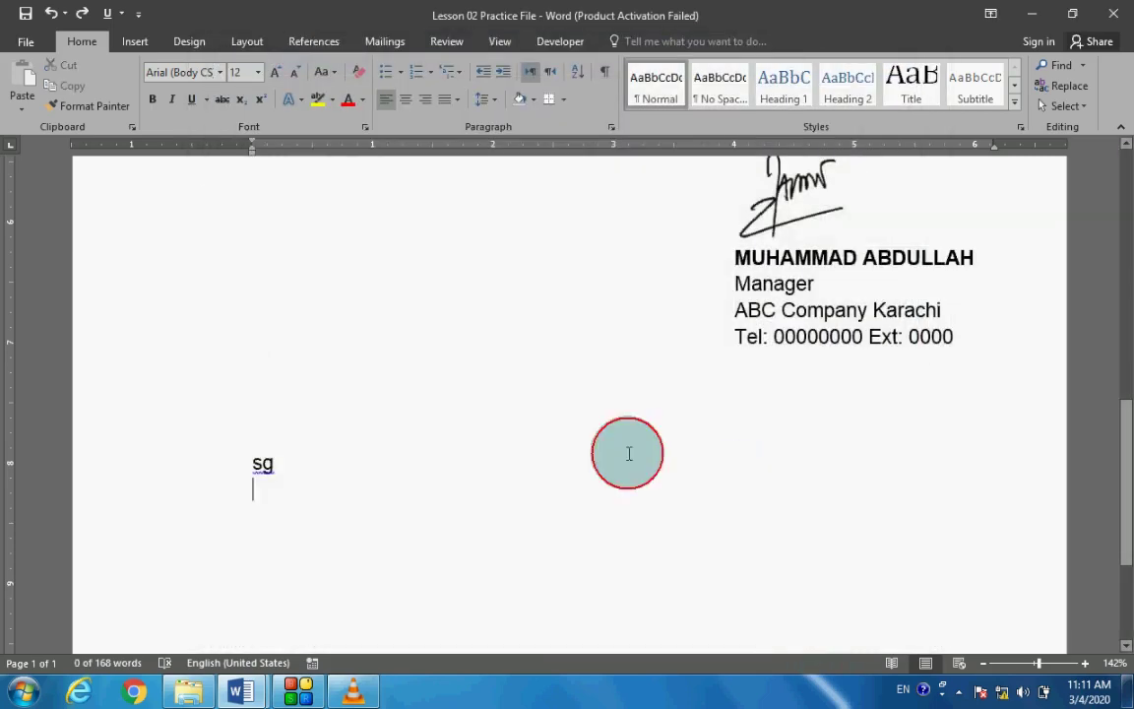
# Step: Remove the leftover "sg" text below the signature block and expand the shorthand "ssg" there to insert a second signature block
pyautogui.doubleClick(540, 459)
pyautogui.press('BackSpace')
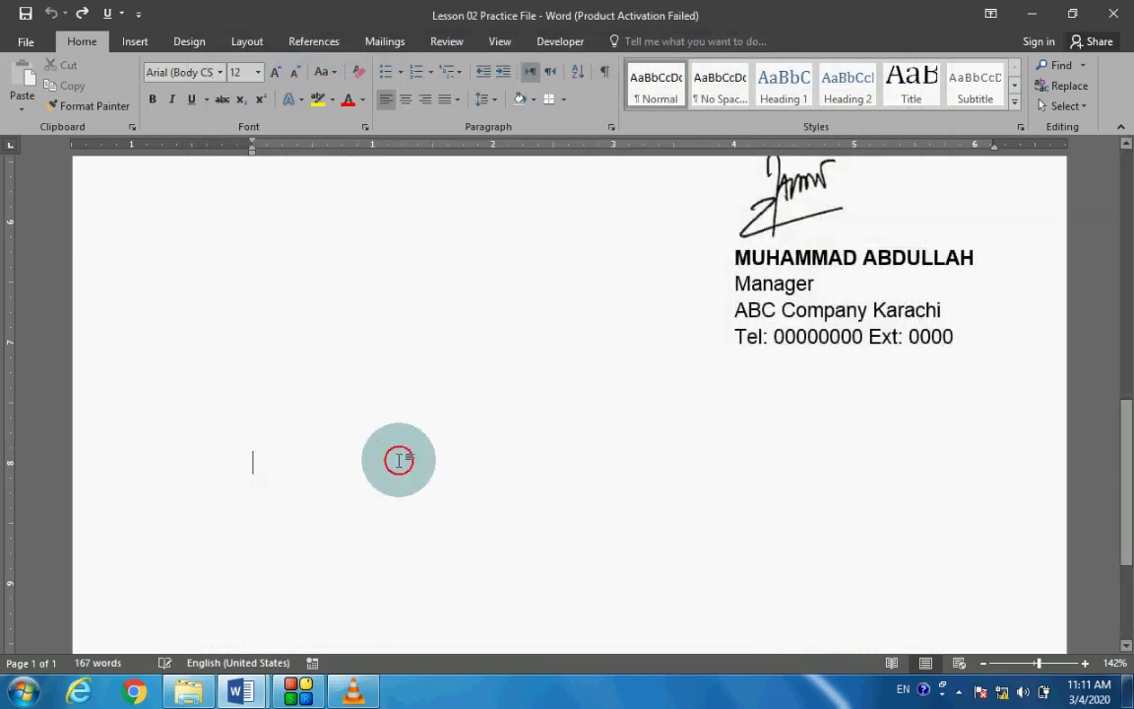
pyautogui.write('ssg')
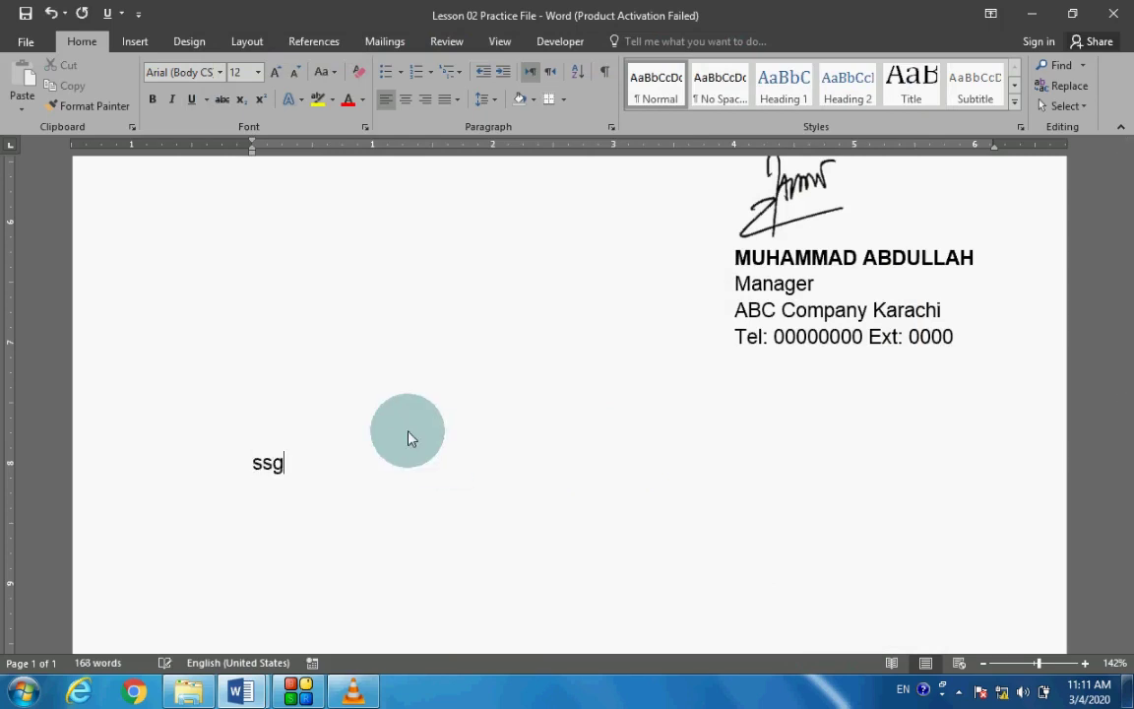
pyautogui.press('F3')
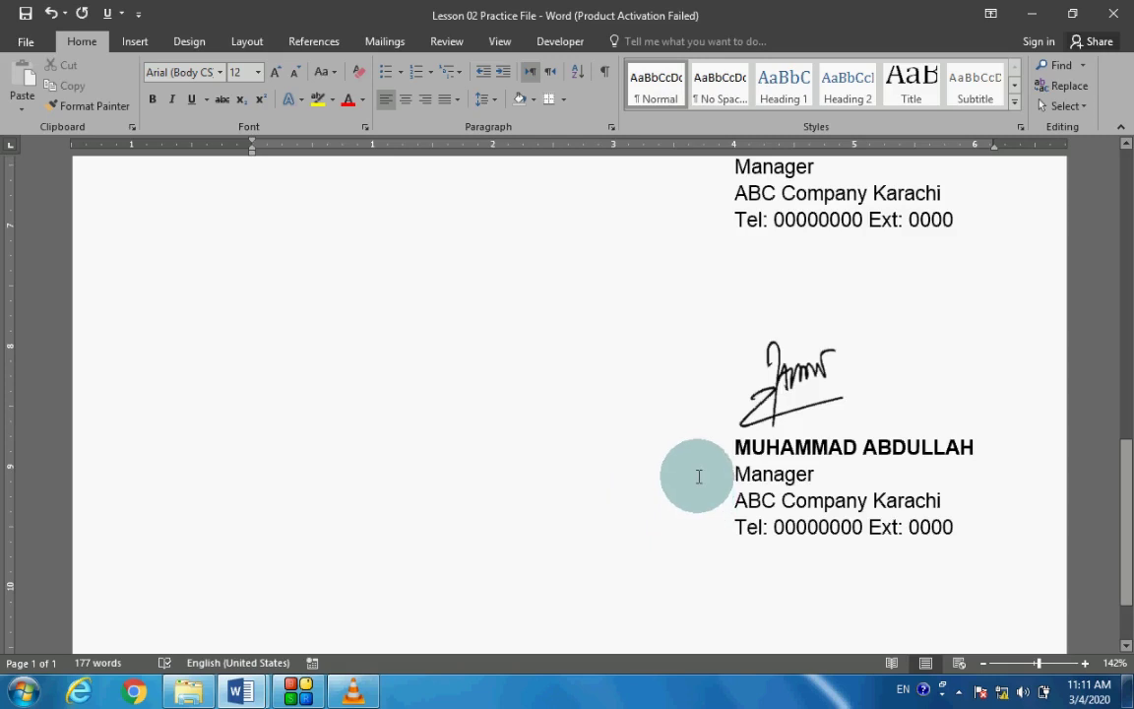
pyautogui.scroll(3, 698, 476)
pyautogui.scroll(-2, 698, 477)
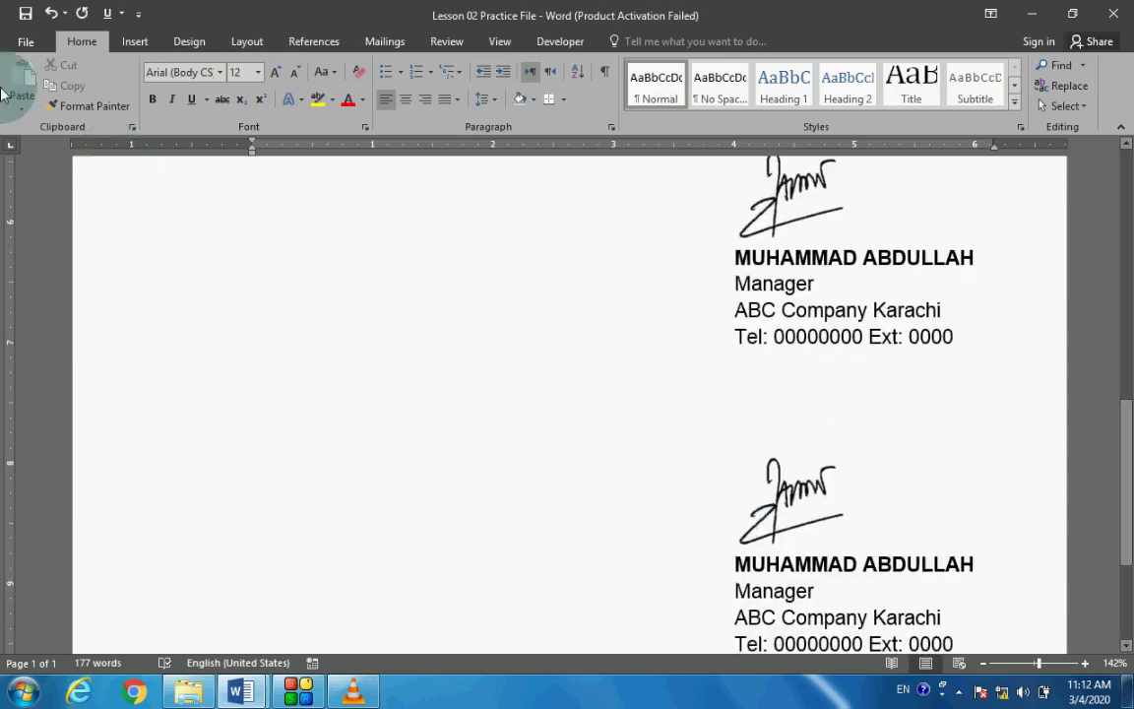
# Step: Delete the "ssg" entry from the AutoCorrect list in the proofing settings and accept the options
pyautogui.click(24, 44)
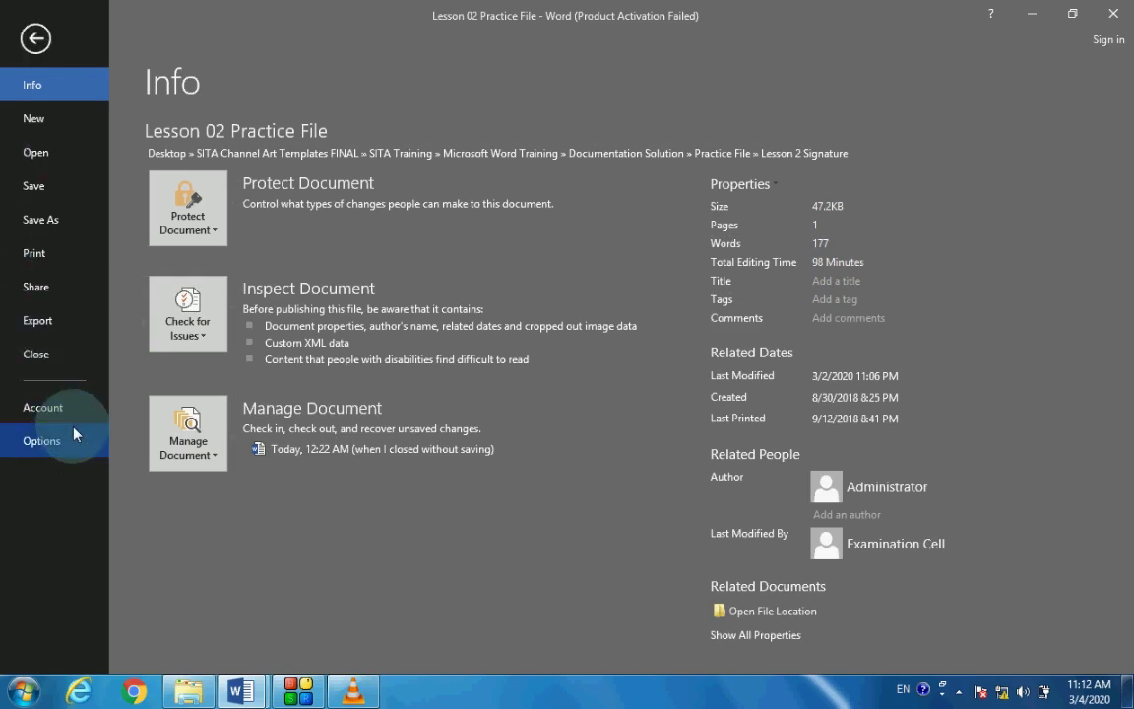
pyautogui.click(41, 440)
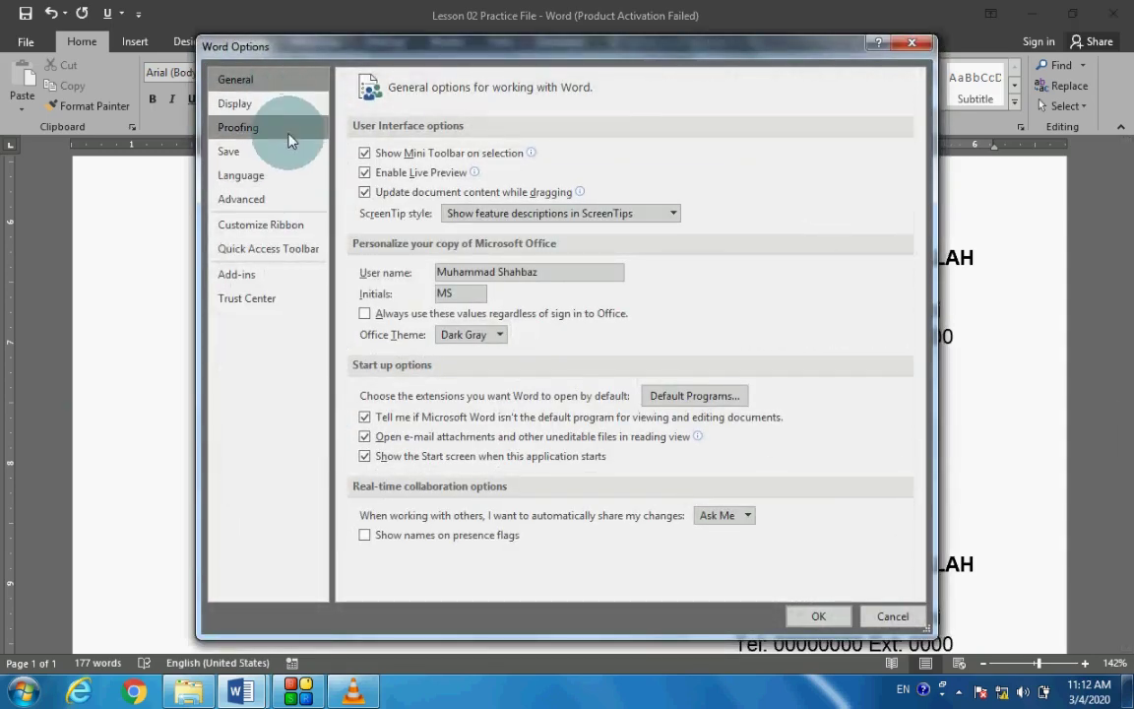
pyautogui.click(288, 135)
pyautogui.click(682, 157)
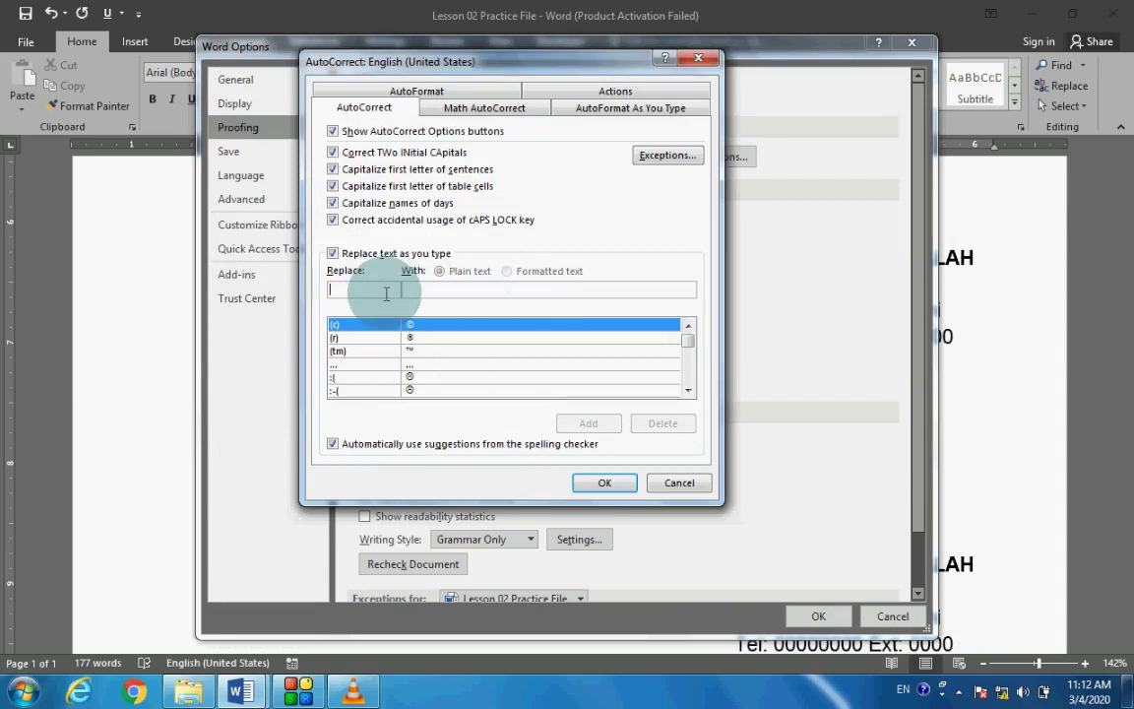
pyautogui.write('ssg')
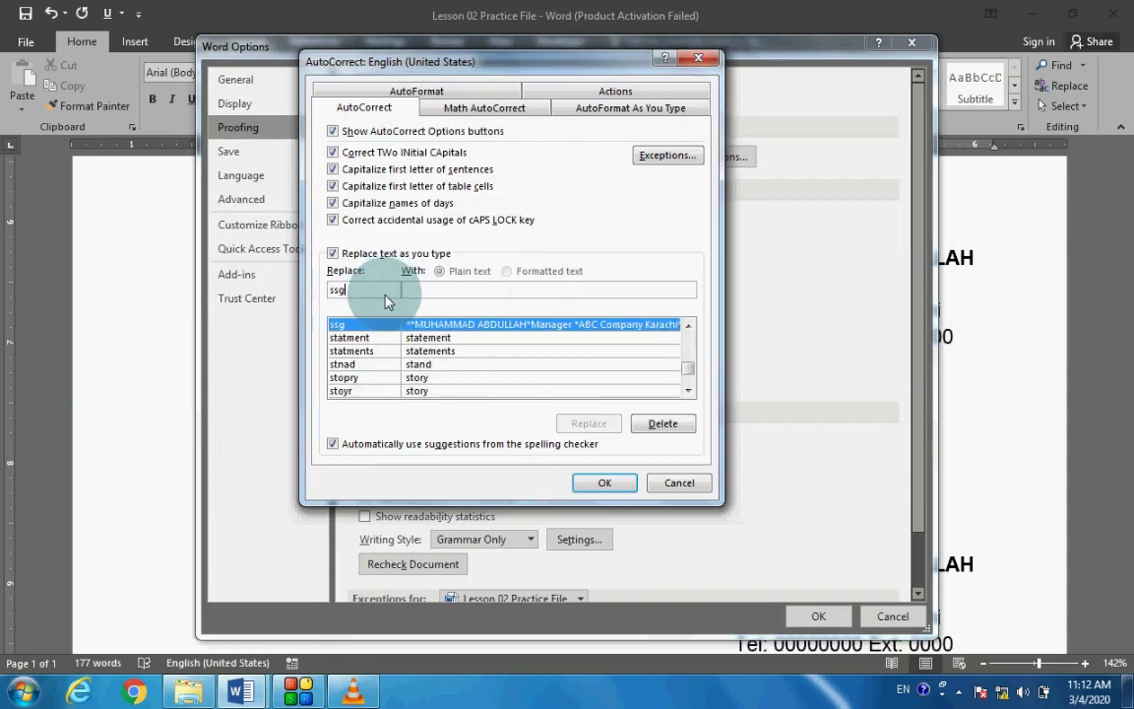
pyautogui.click(678, 426)
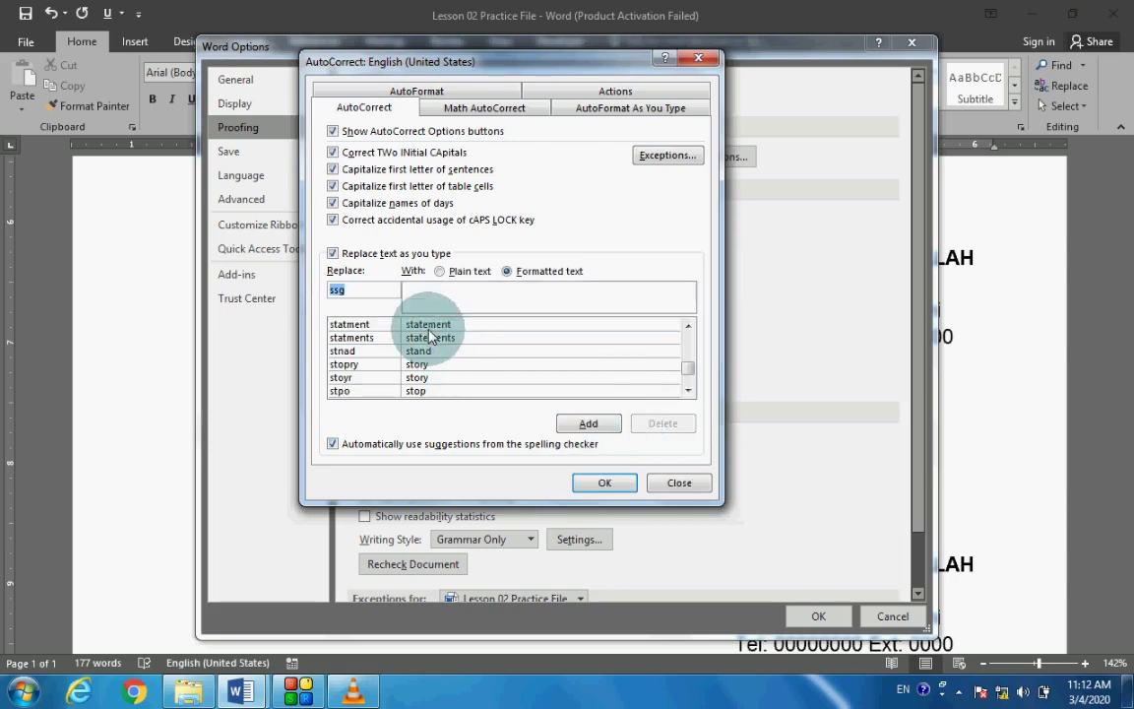
pyautogui.click(612, 482)
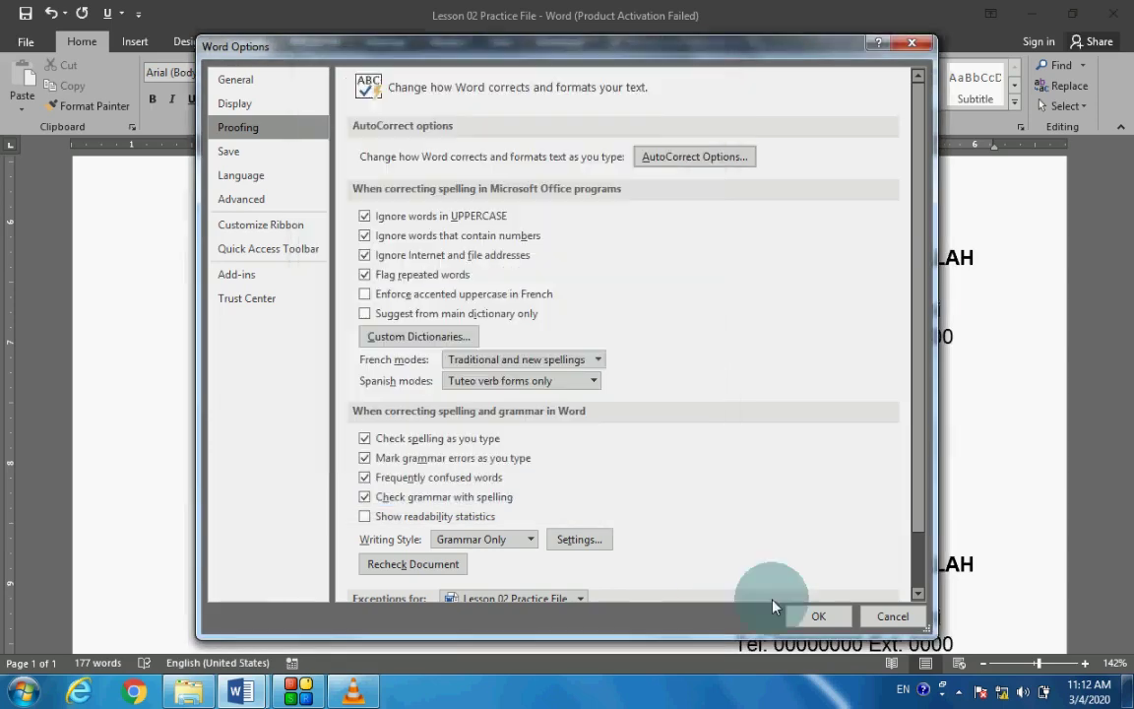
pyautogui.click(816, 616)
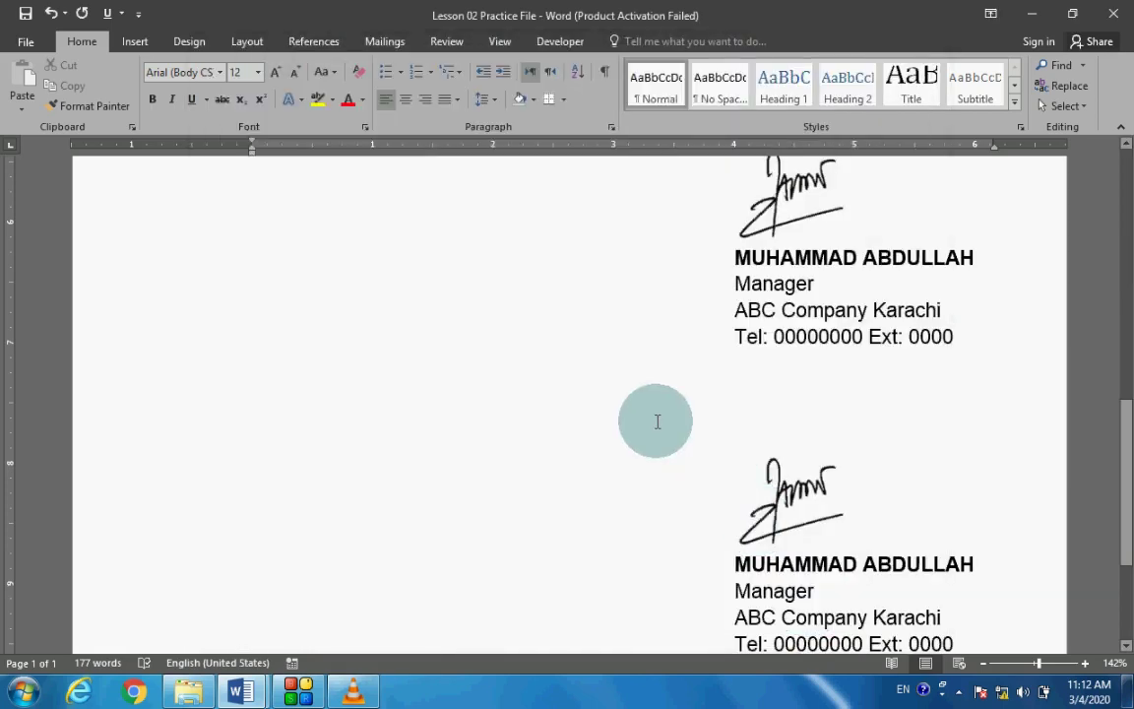
# Step: Undo the second signature block's insertion and clear the leftover shorthand text below the first block
pyautogui.scroll(-1, 658, 421)
pyautogui.write('ssg')
pyautogui.press('Return')
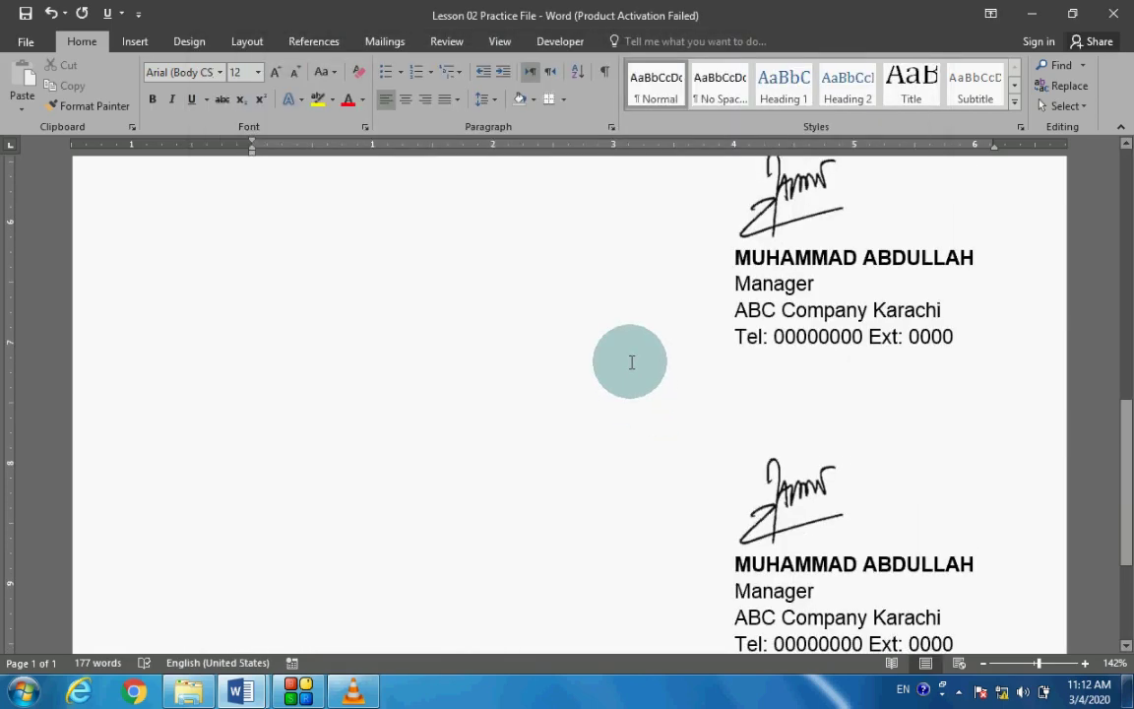
pyautogui.hotkey('ctrl', 'z')
pyautogui.scroll(2, 767, 316)
pyautogui.press('BackSpace')
pyautogui.press('BackSpace')
pyautogui.press('BackSpace')
pyautogui.press('BackSpace')
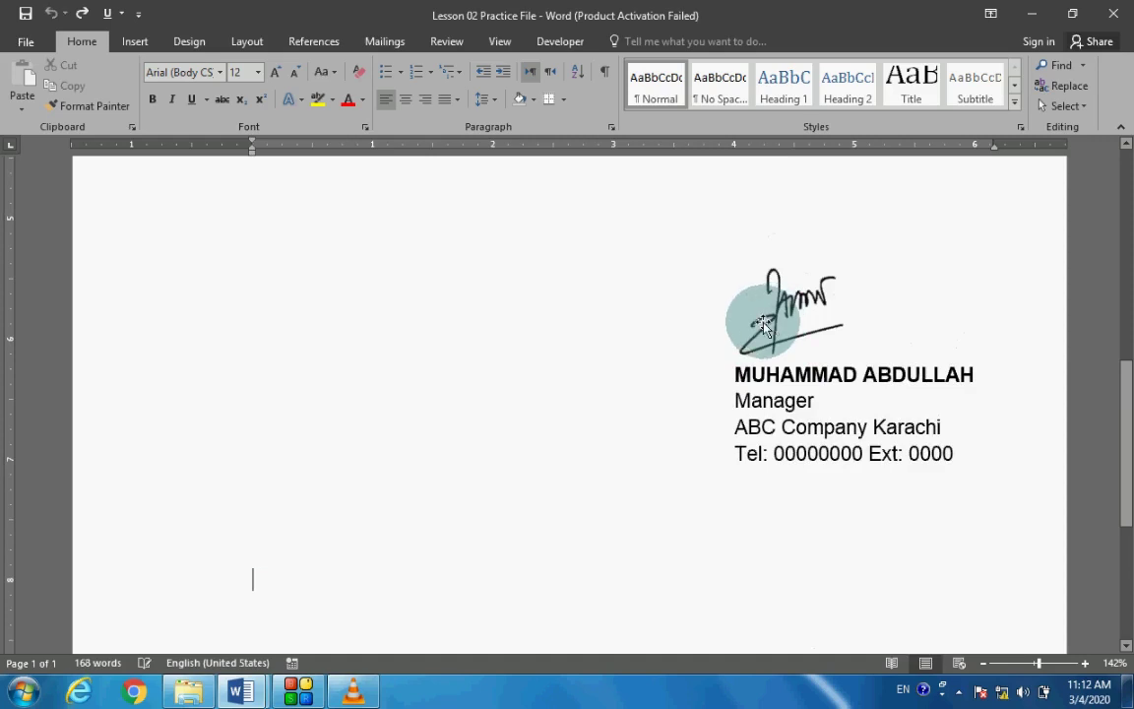
# Step: Save the signature image with its contact lines as a Quick Parts building block named "signature", redefining the existing entry
pyautogui.moveTo(717, 329); pyautogui.dragTo(856, 462)
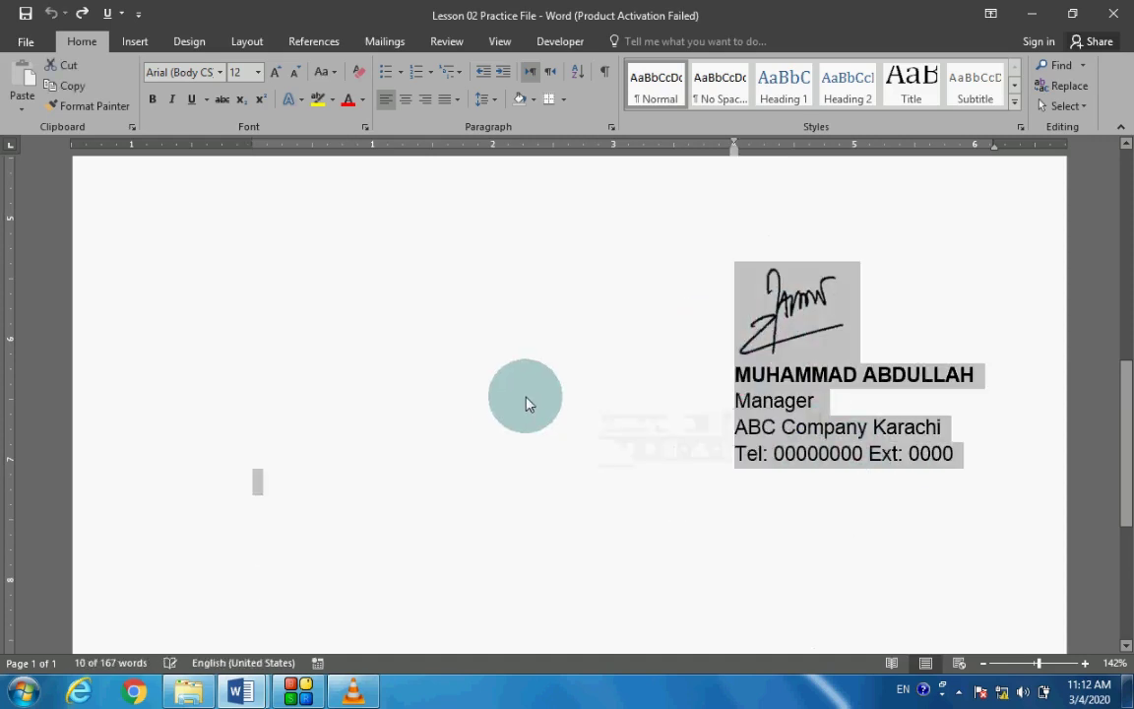
pyautogui.click(126, 44)
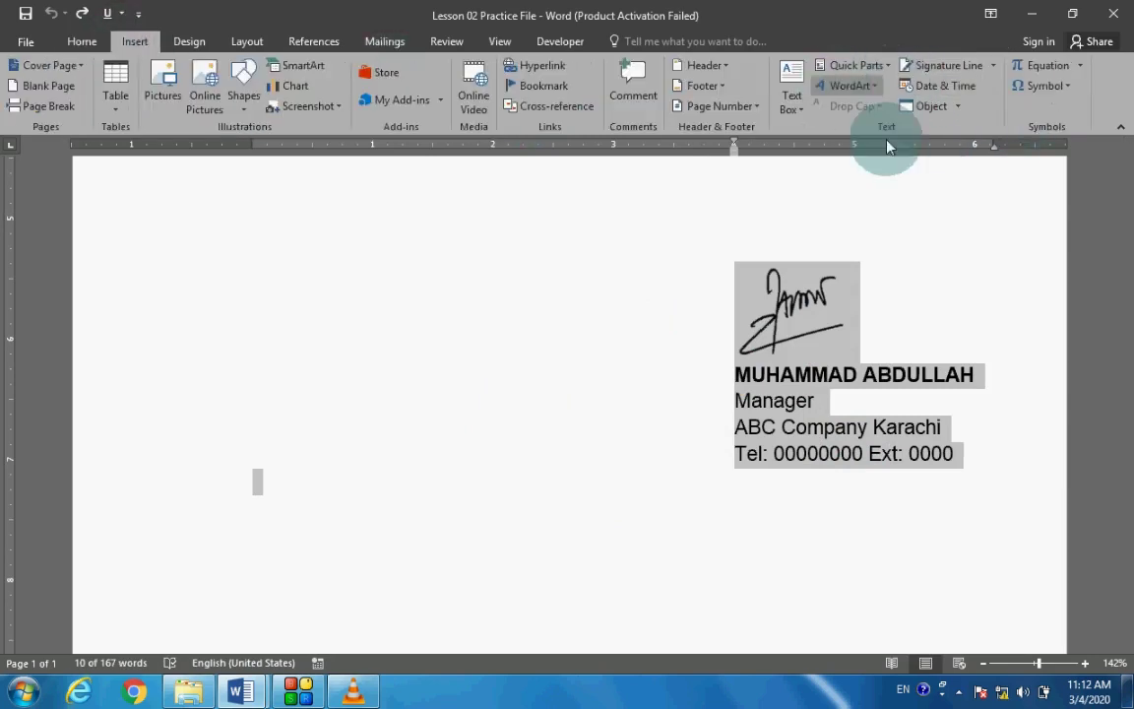
pyautogui.click(852, 66)
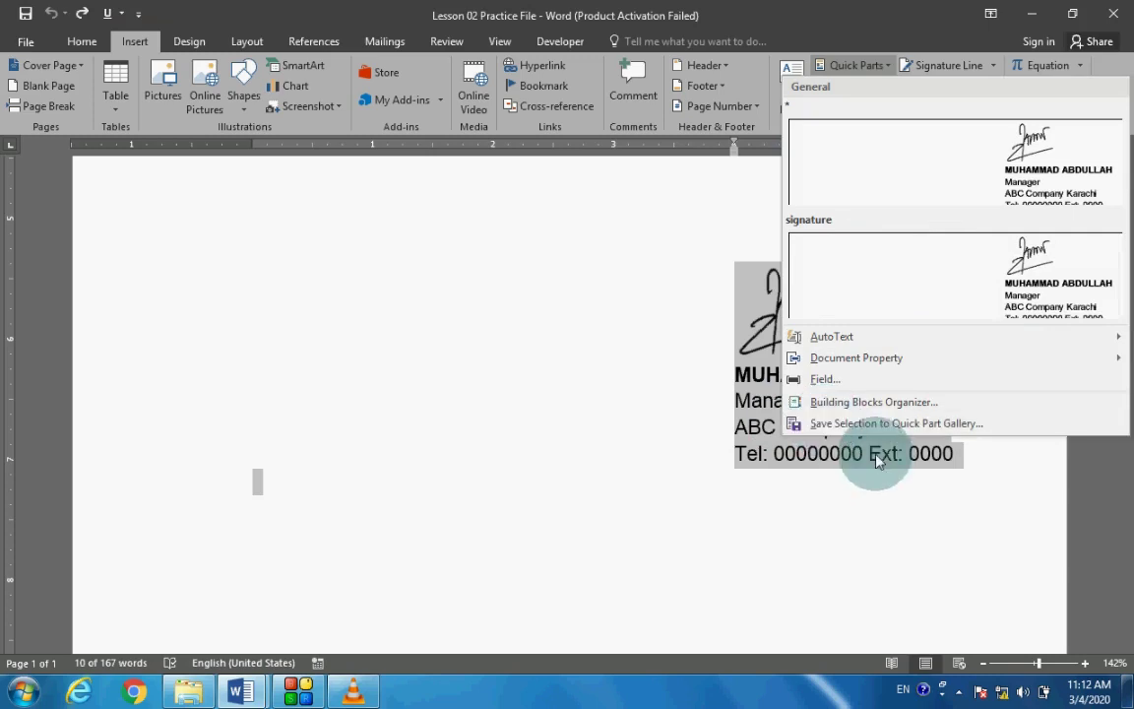
pyautogui.click(978, 424)
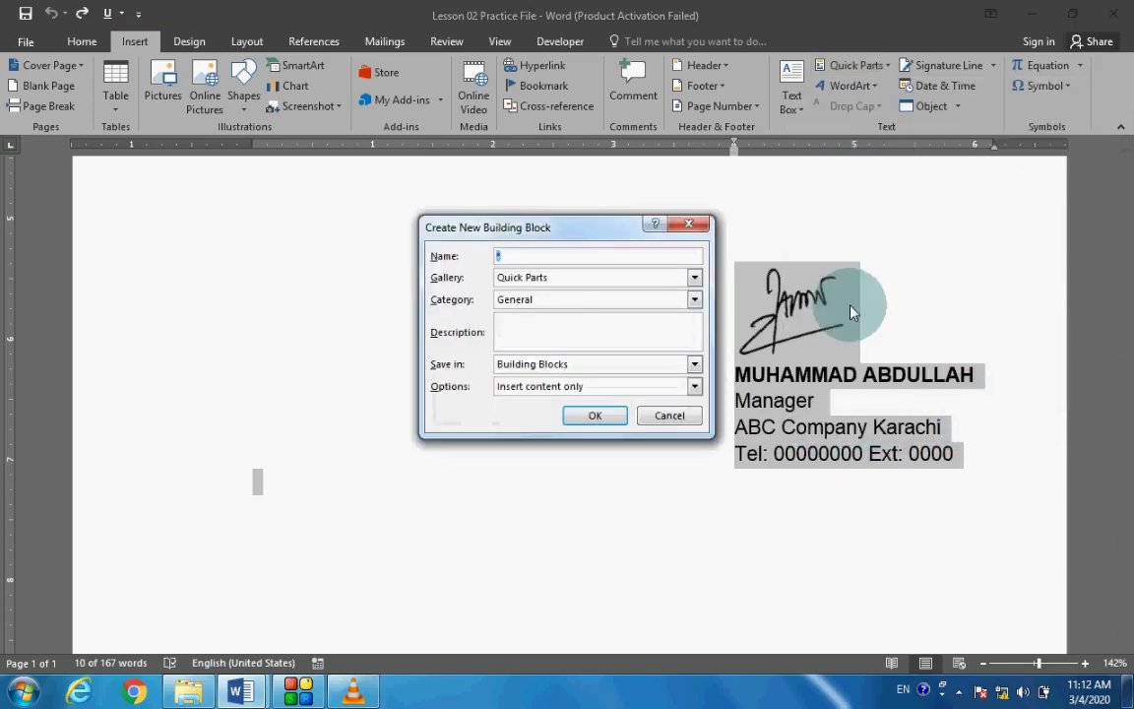
pyautogui.click(596, 416)
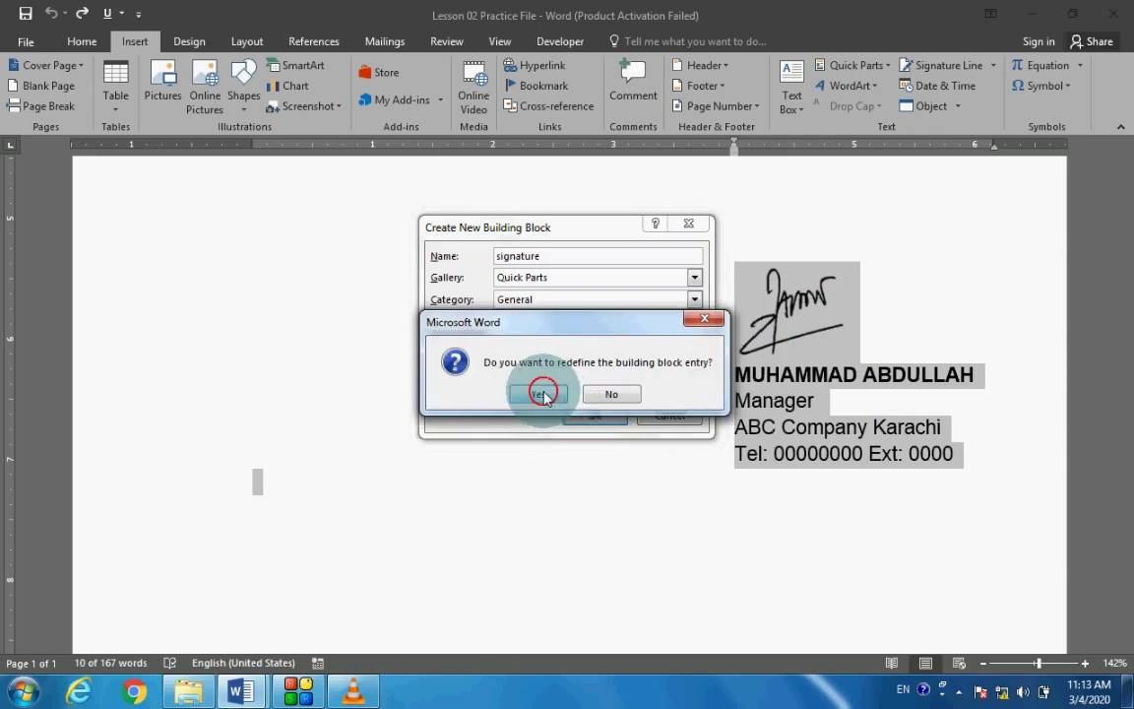
pyautogui.click(544, 395)
pyautogui.click(716, 408)
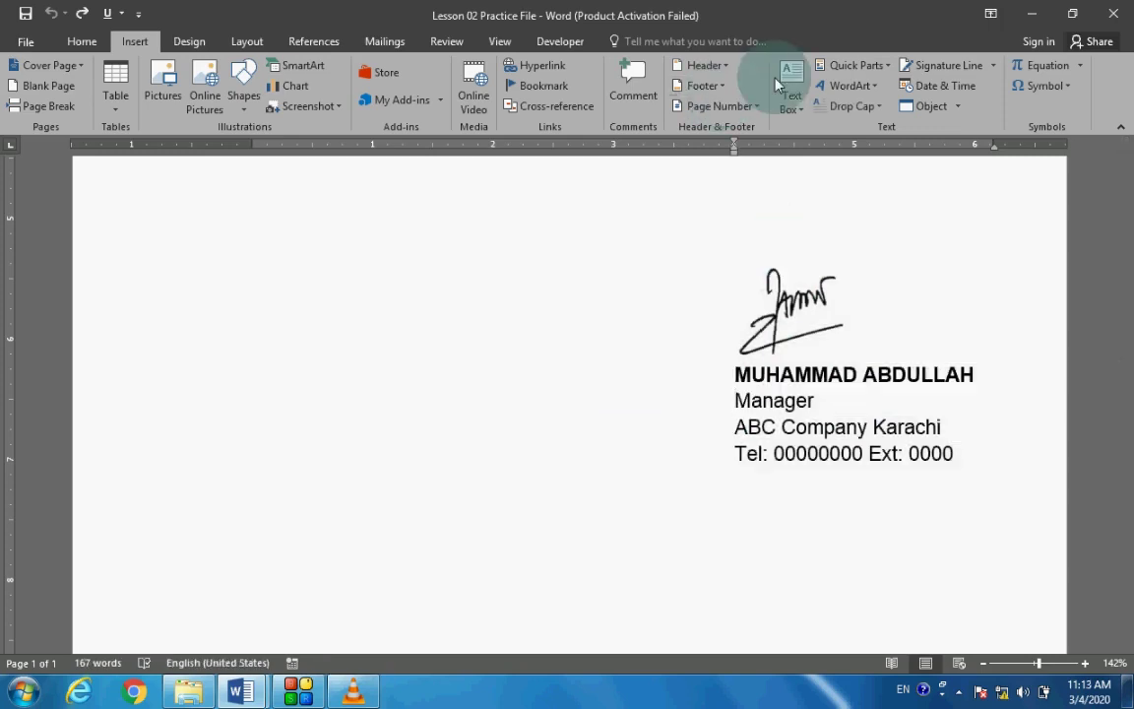
# Step: Insert the "signature" quick part on a blank line below the existing signature block
pyautogui.click(837, 66)
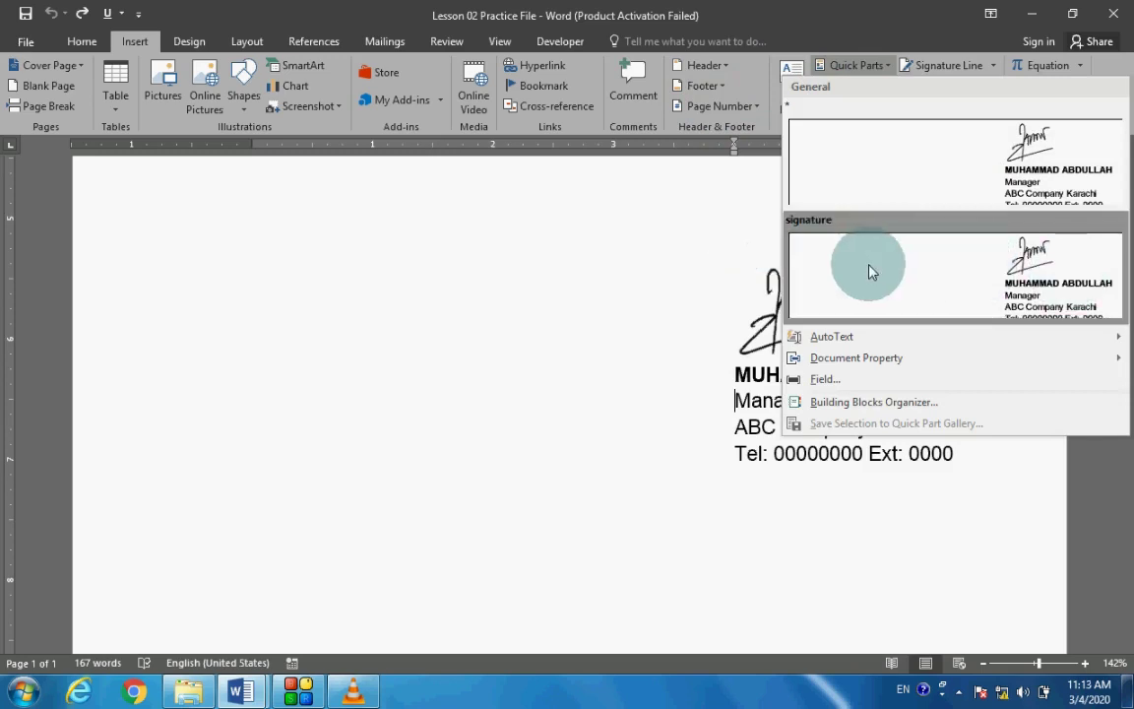
pyautogui.click(701, 385)
pyautogui.scroll(-3, 730, 382)
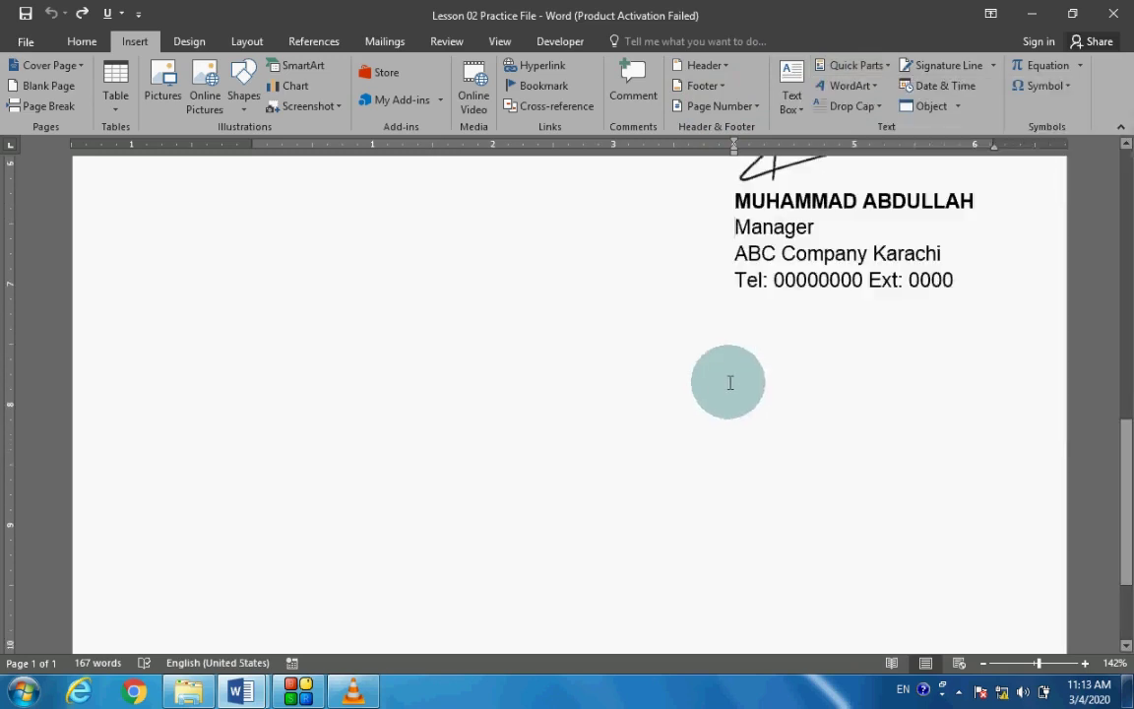
pyautogui.click(730, 382)
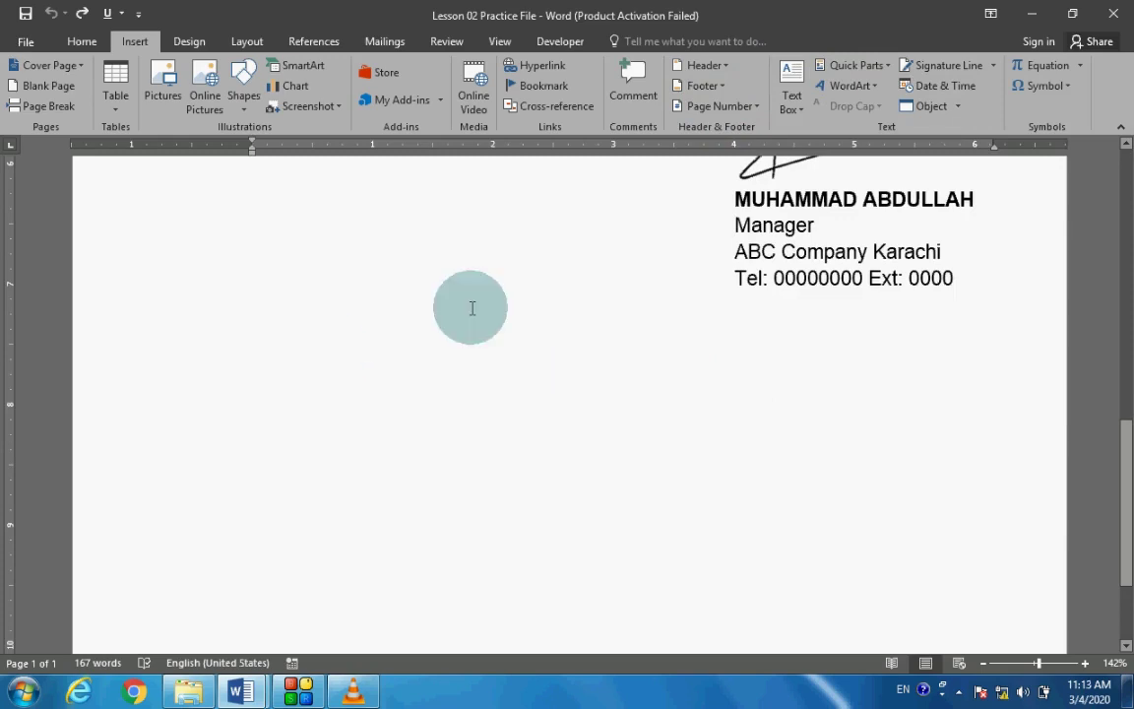
pyautogui.click(854, 65)
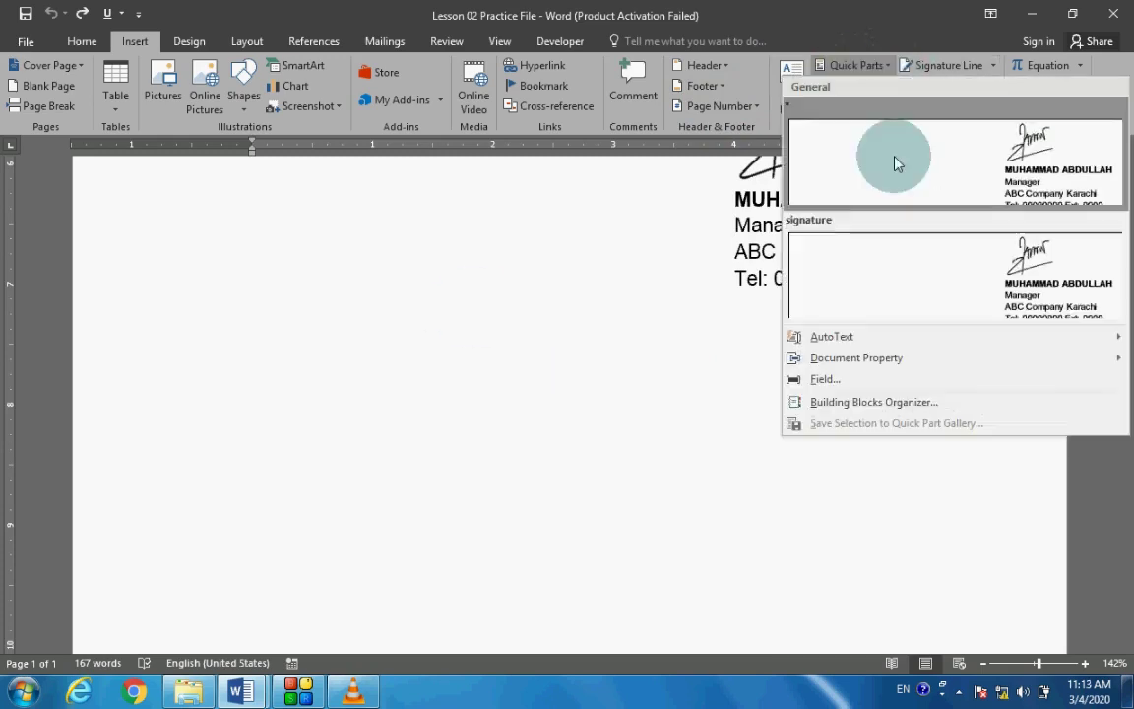
pyautogui.click(944, 281)
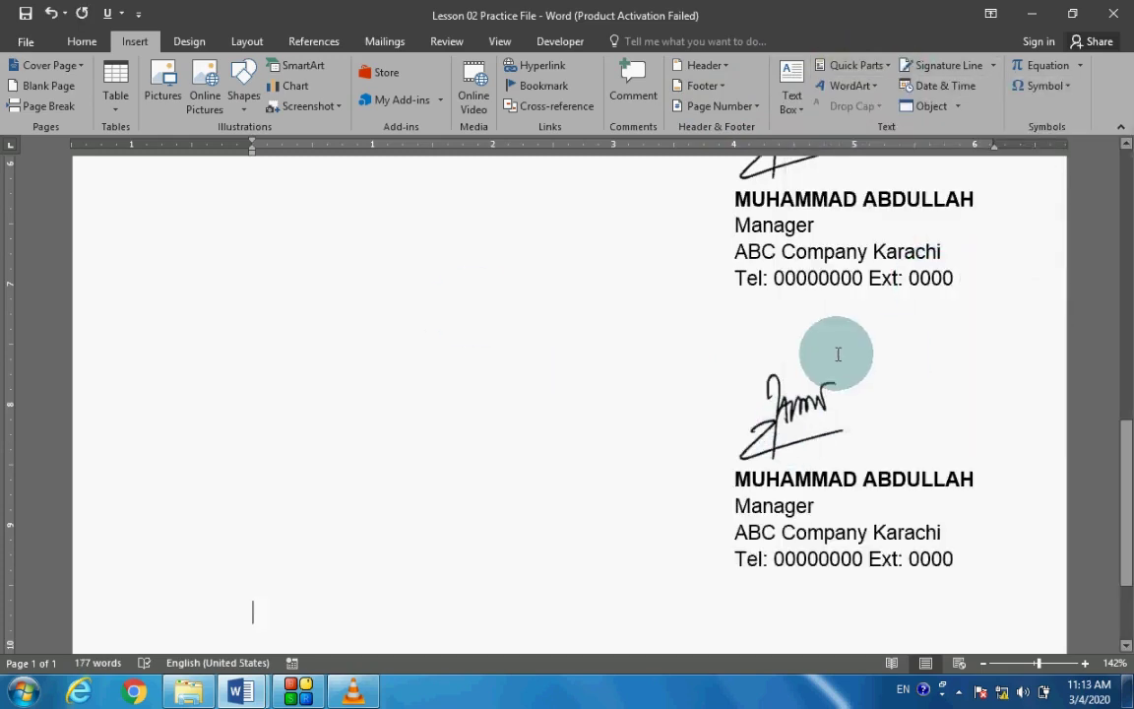
pyautogui.scroll(-2, 838, 354)
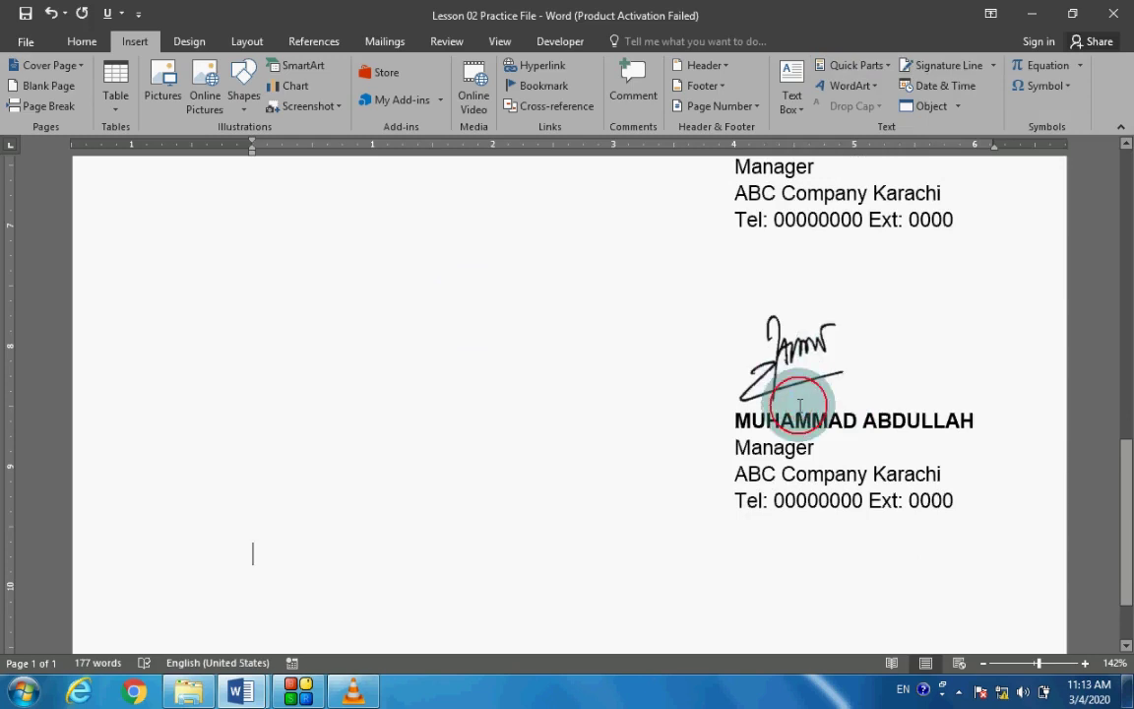
# Step: Delete the "signature" building block in the Building Blocks Organizer and check the Quick Parts gallery
pyautogui.click(799, 399)
pyautogui.click(858, 66)
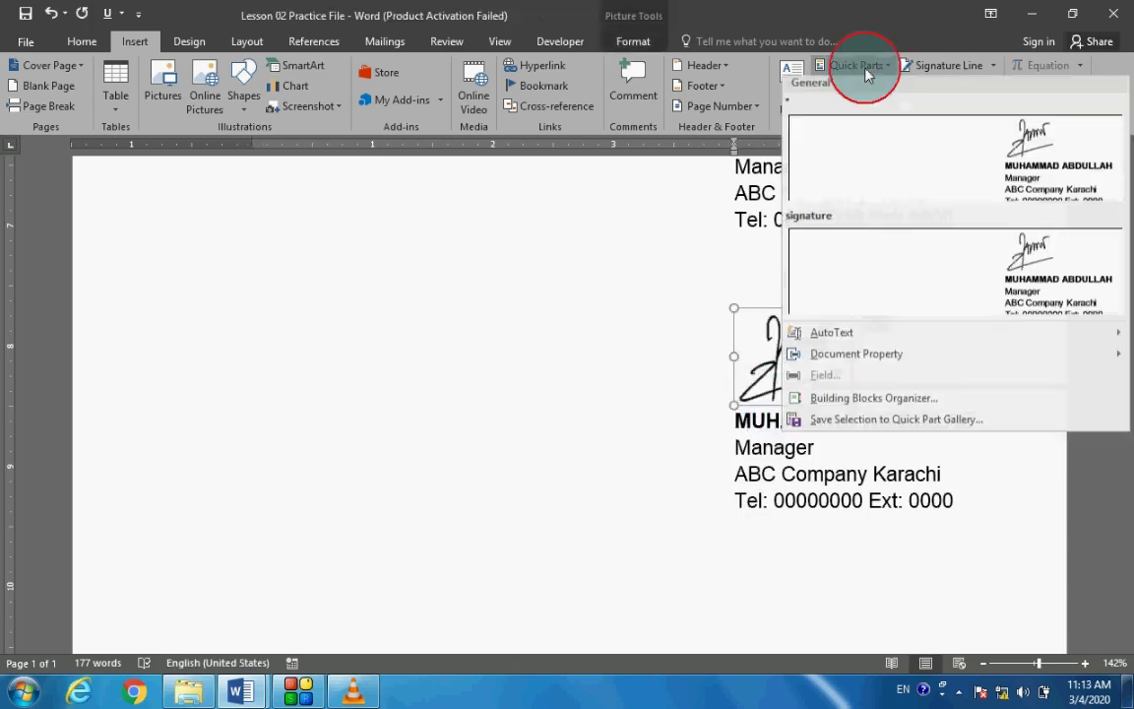
pyautogui.rightClick(893, 266)
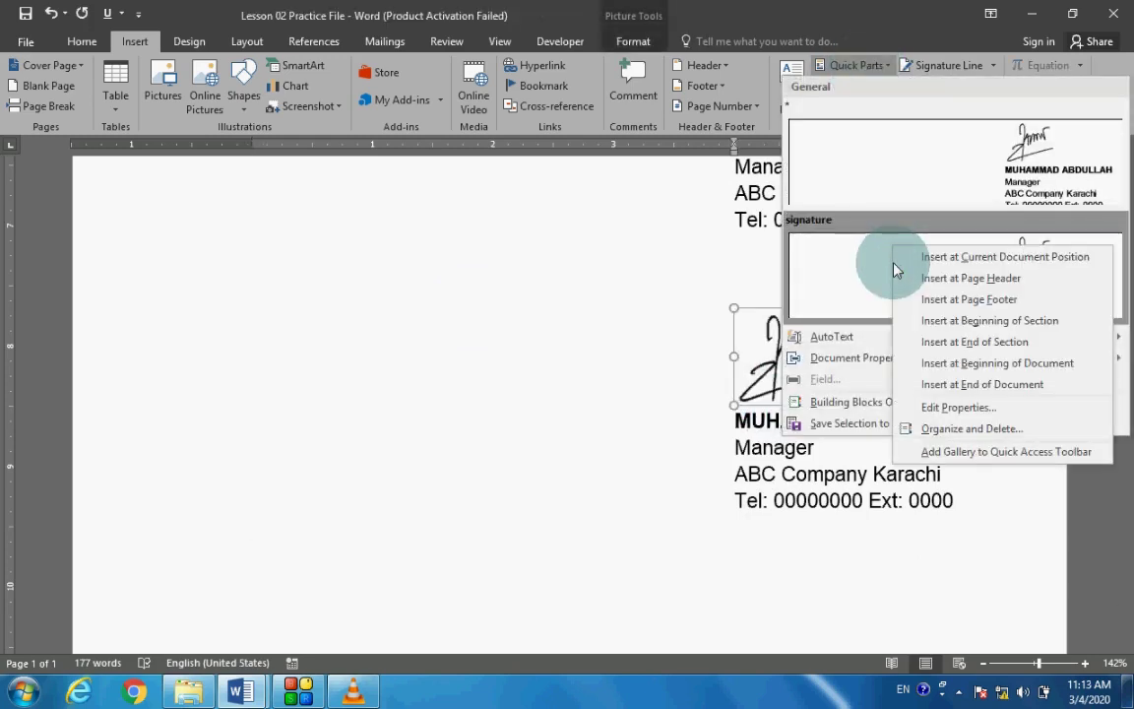
pyautogui.click(1030, 439)
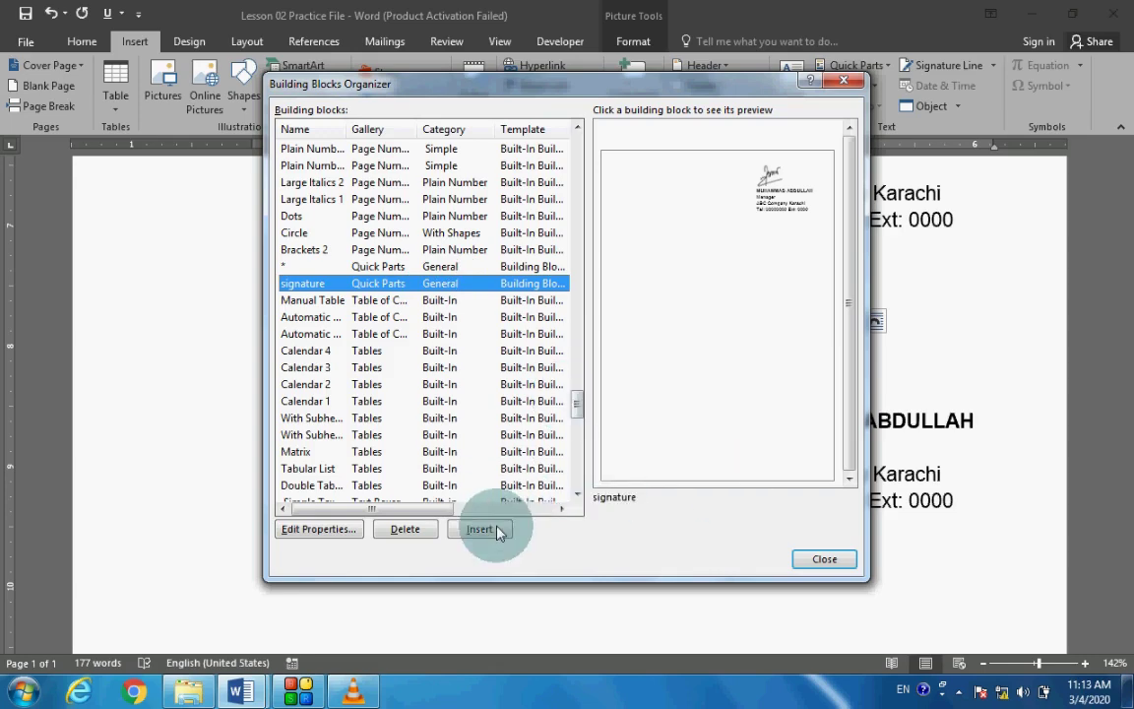
pyautogui.click(414, 530)
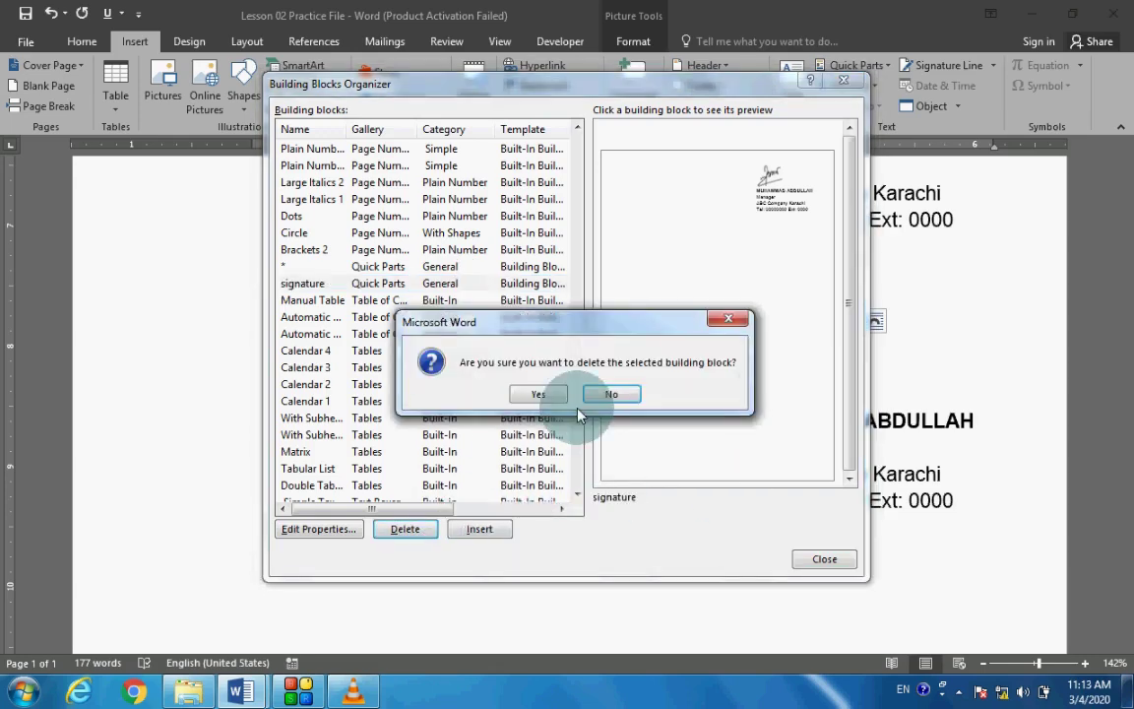
pyautogui.click(554, 394)
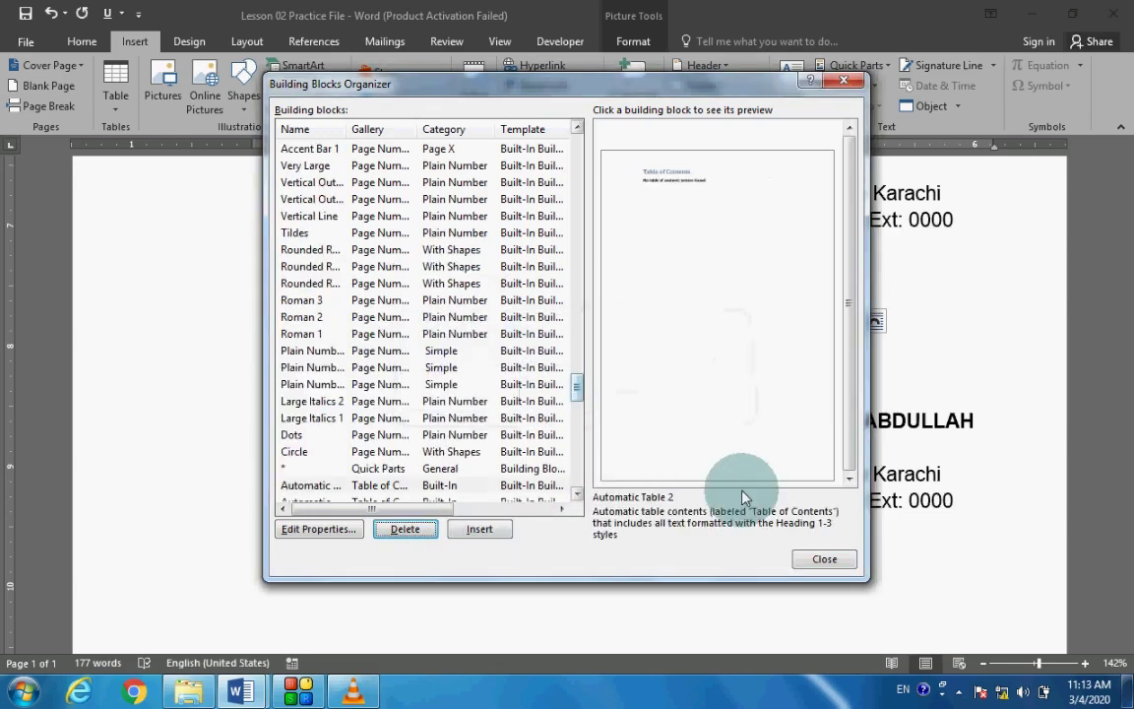
pyautogui.click(823, 559)
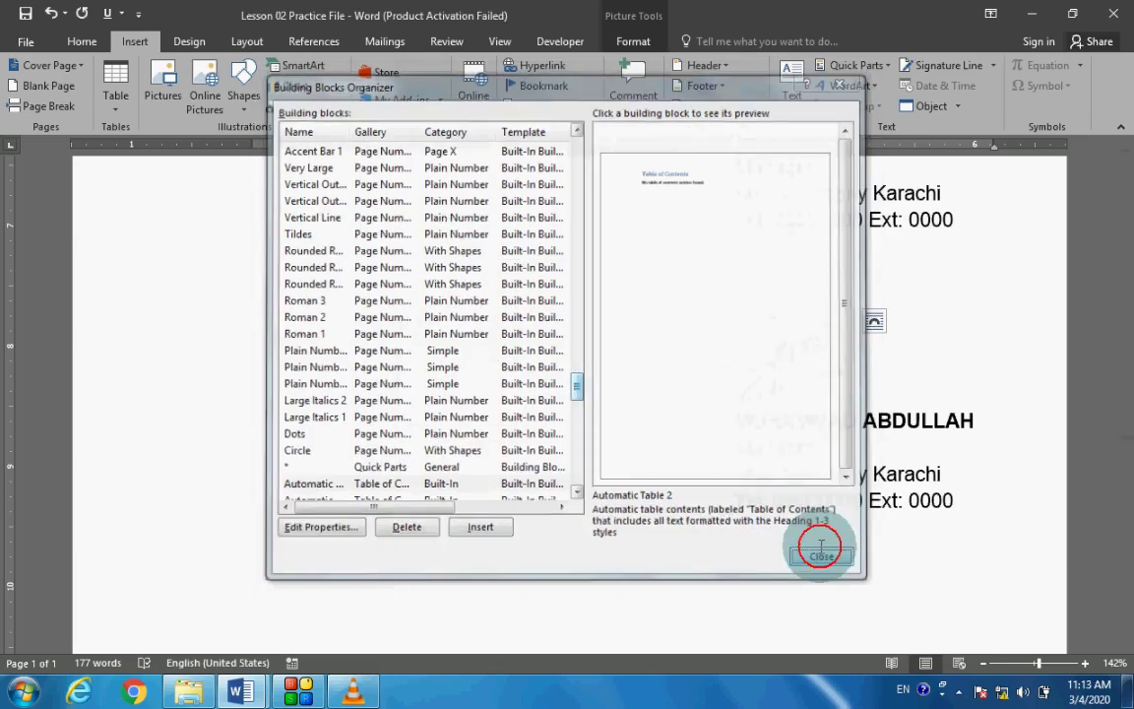
pyautogui.click(854, 65)
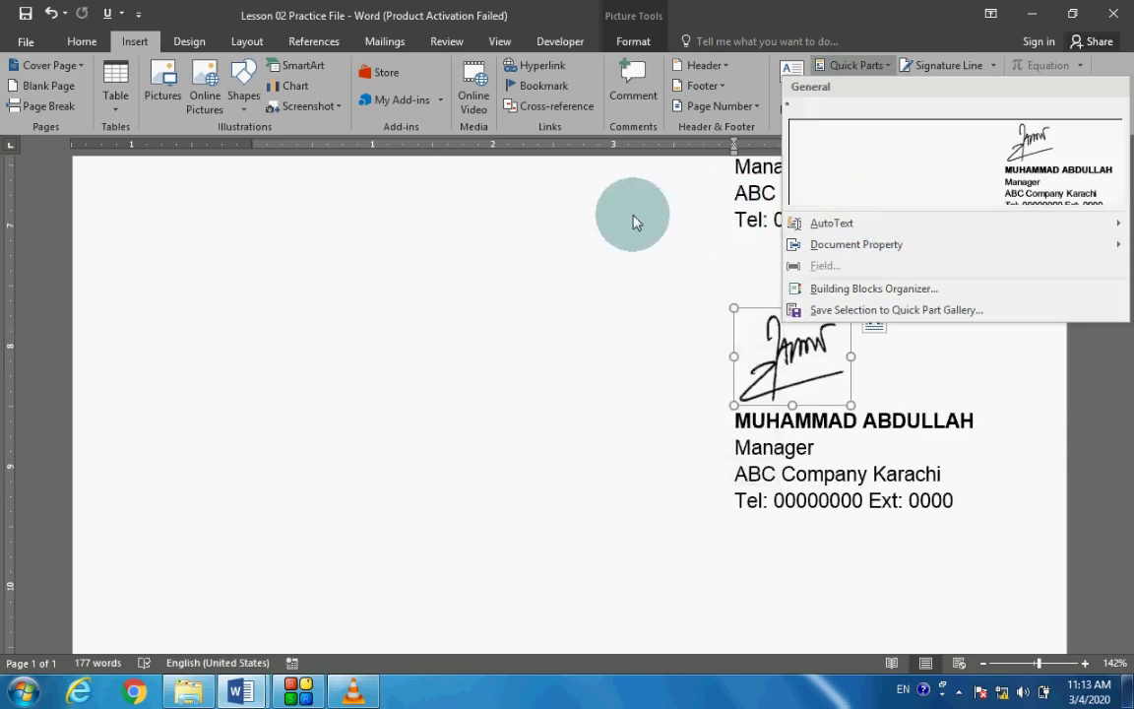
pyautogui.click(577, 271)
# Step: Close the practice file without saving its changes
pyautogui.scroll(-2, 512, 276)
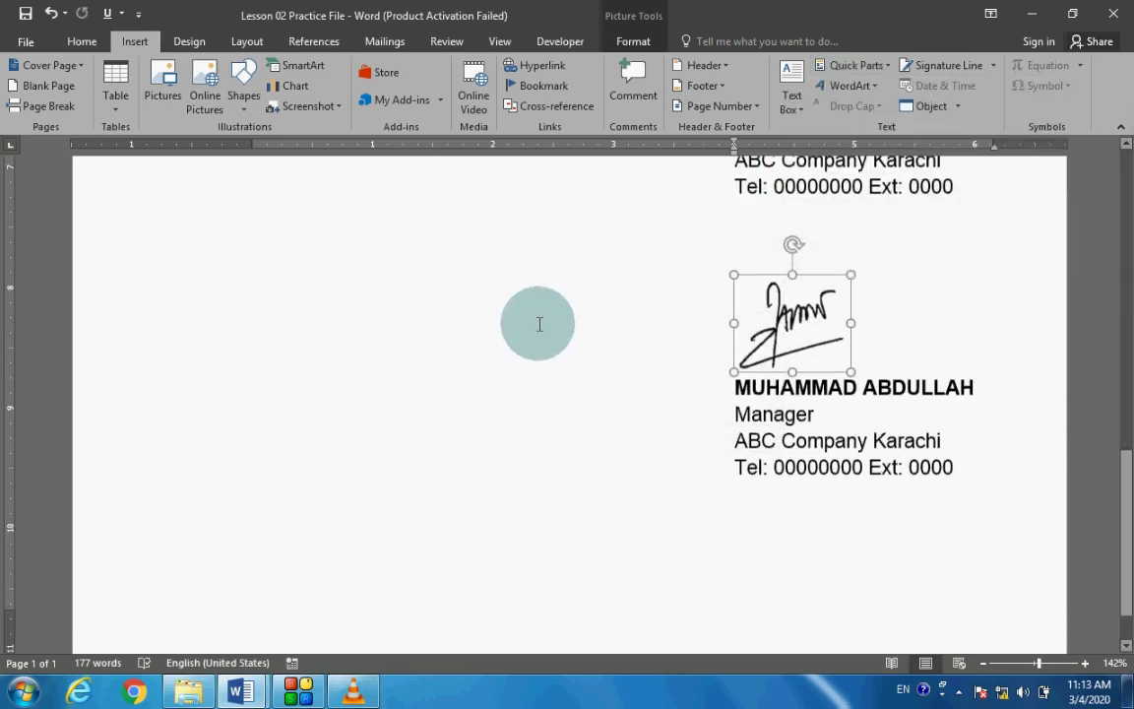
pyautogui.scroll(8, 613, 333)
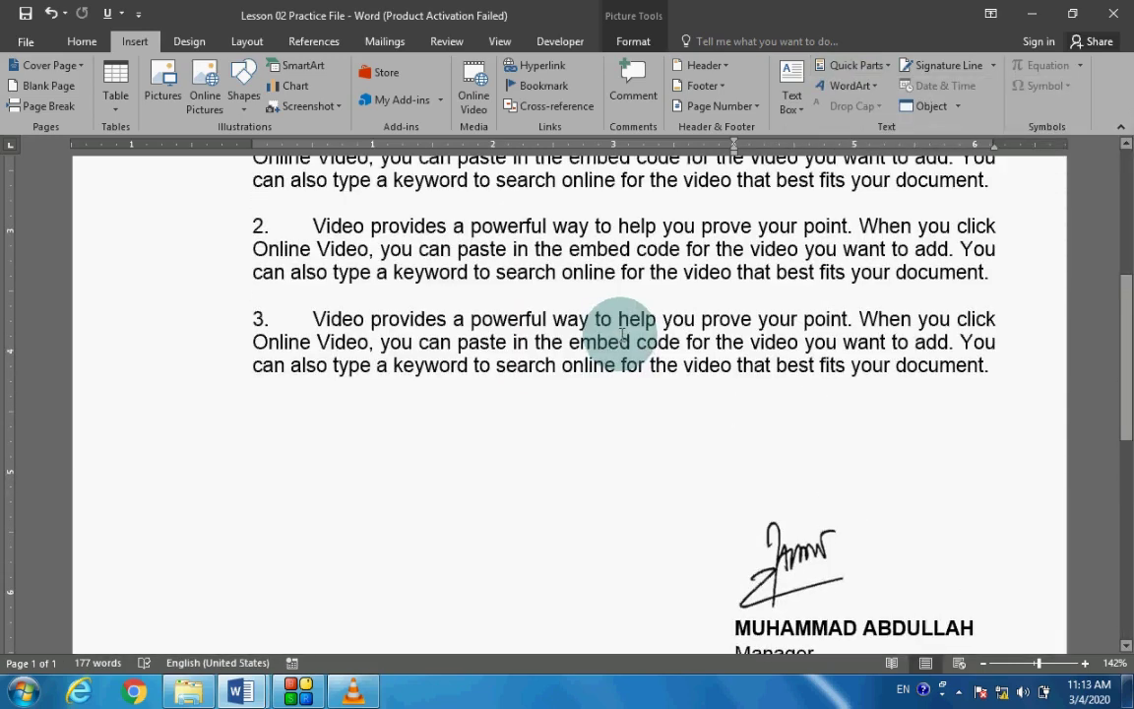
pyautogui.scroll(3, 623, 315)
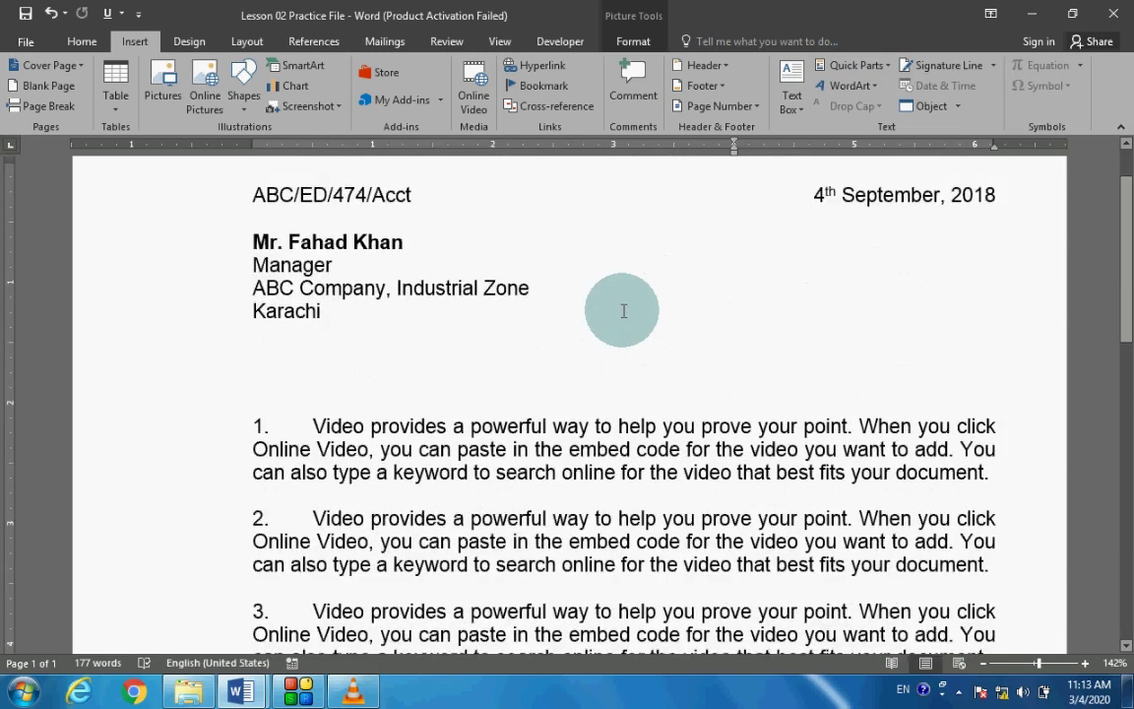
pyautogui.scroll(1, 622, 307)
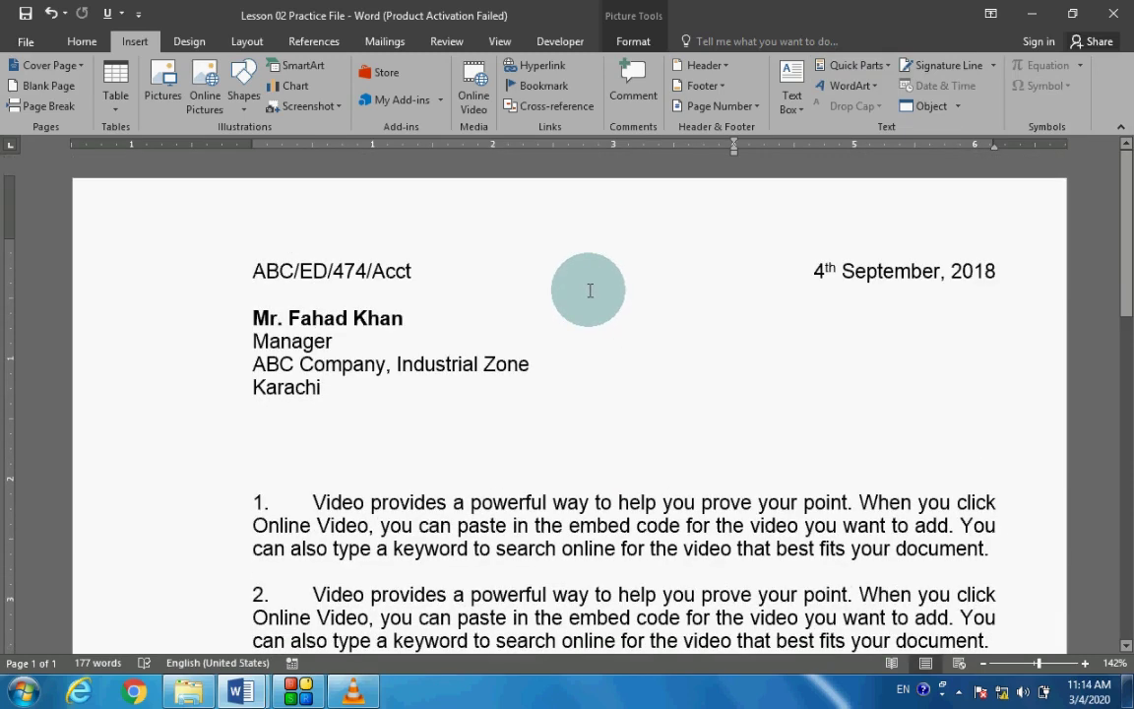
pyautogui.hotkey('ctrl', 'w')
pyautogui.press('Tab')
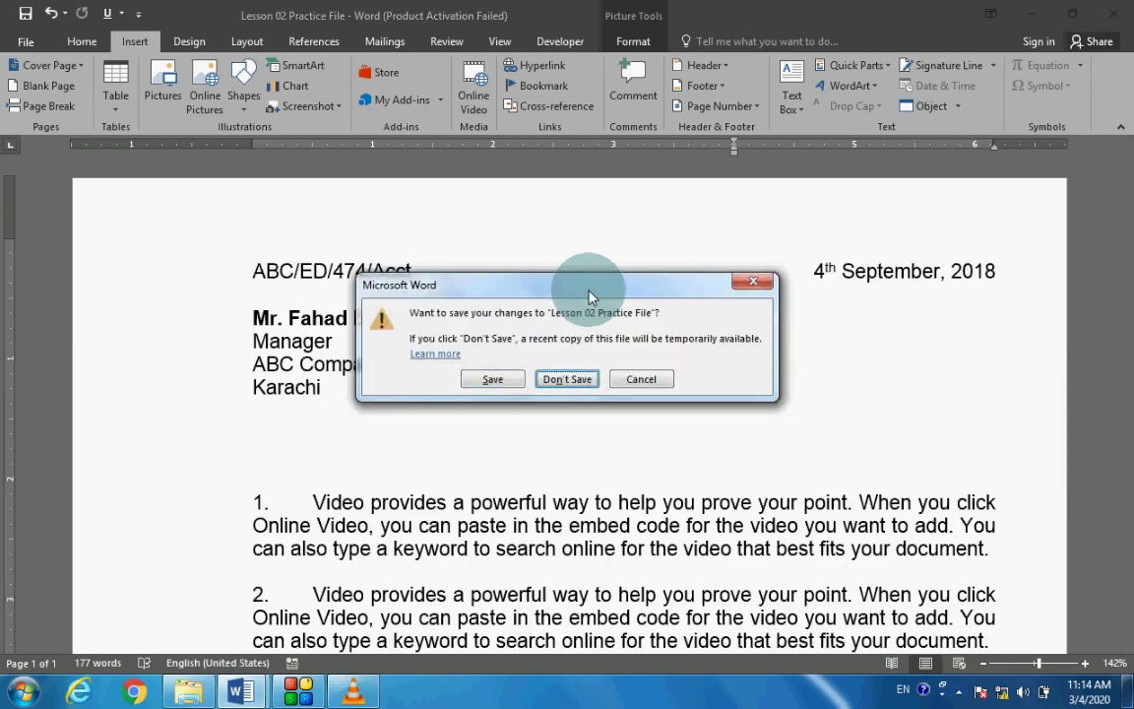